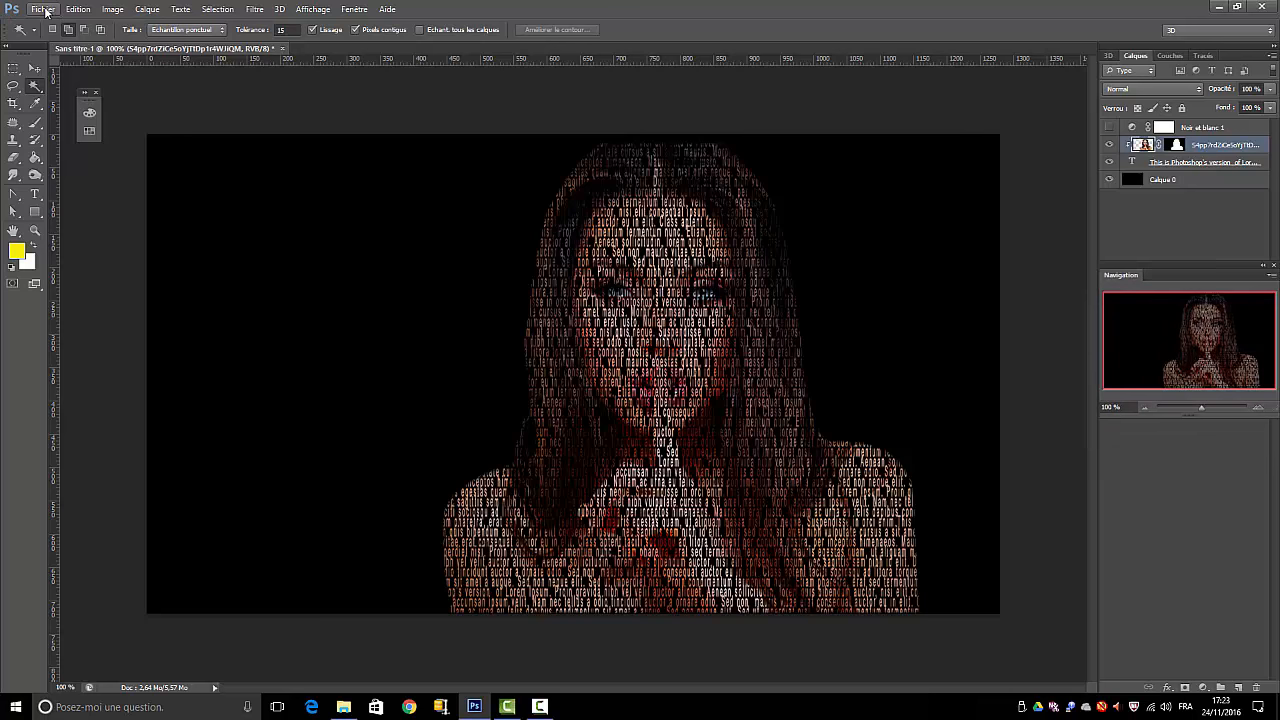
# Step: Create a new 1280 × 720 pixel RGB document at 300 pixels/inch with a white background
pyautogui.click(43, 12)
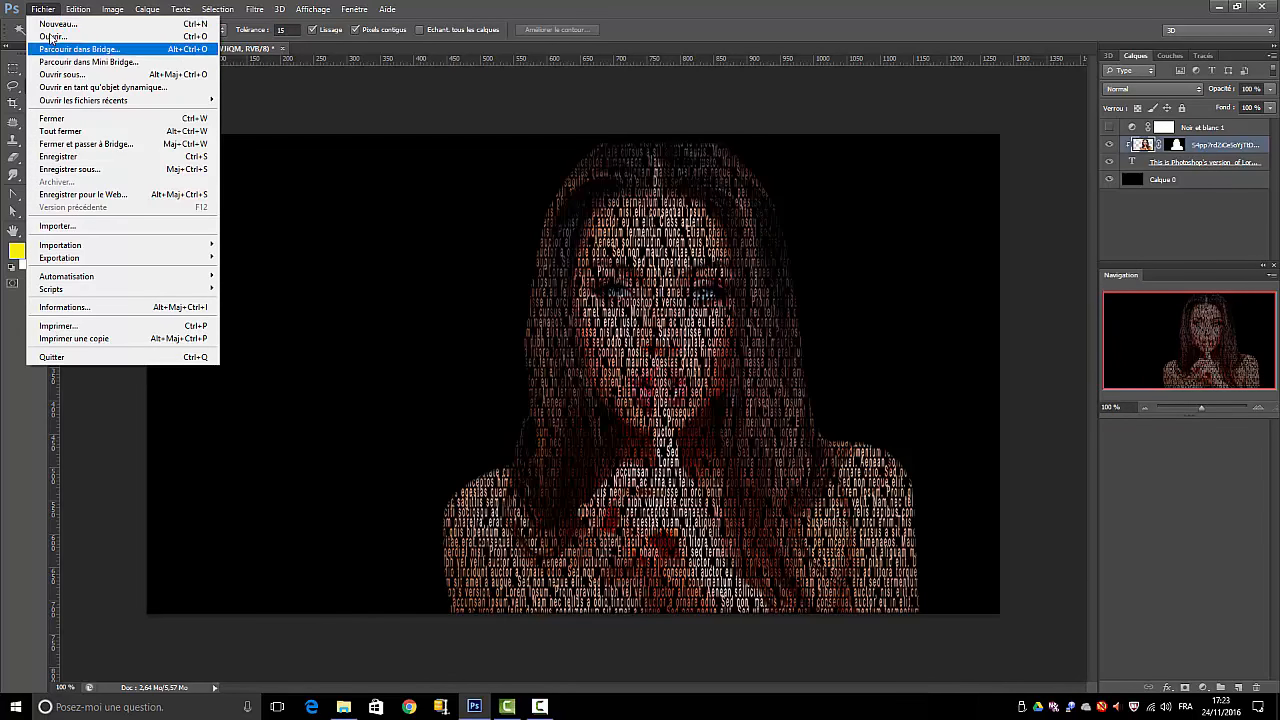
pyautogui.click(57, 23)
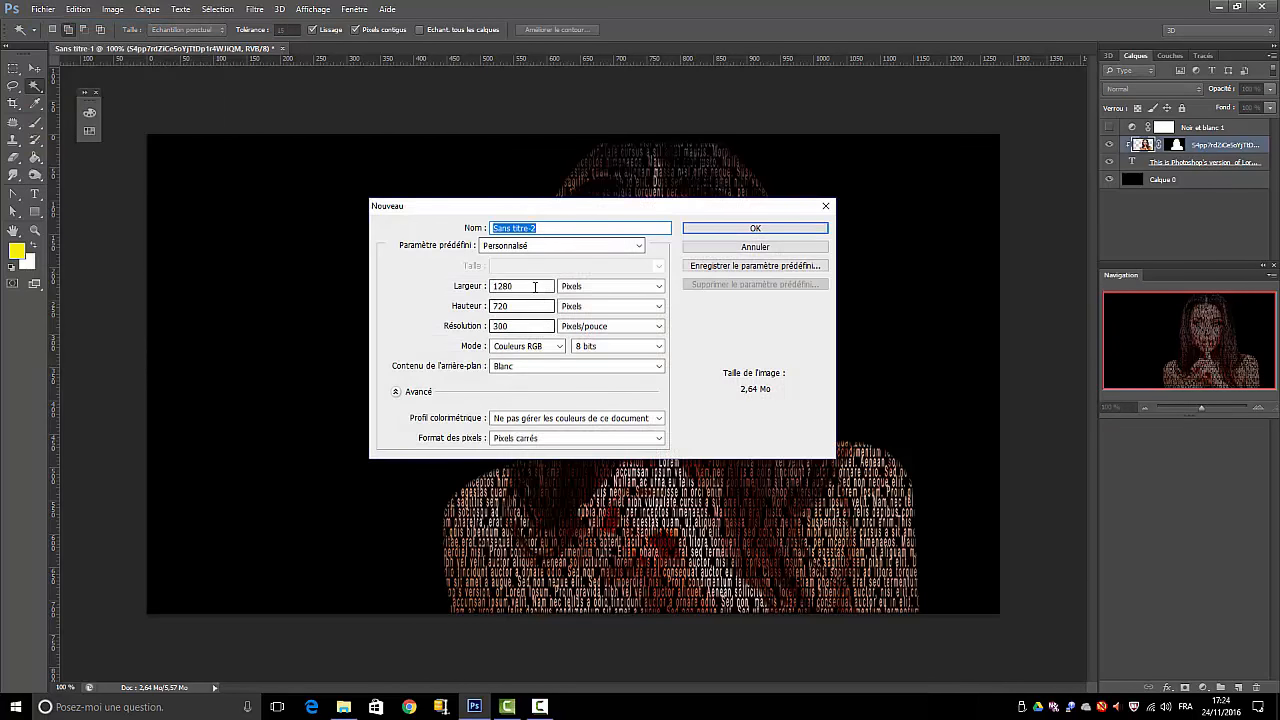
pyautogui.click(752, 229)
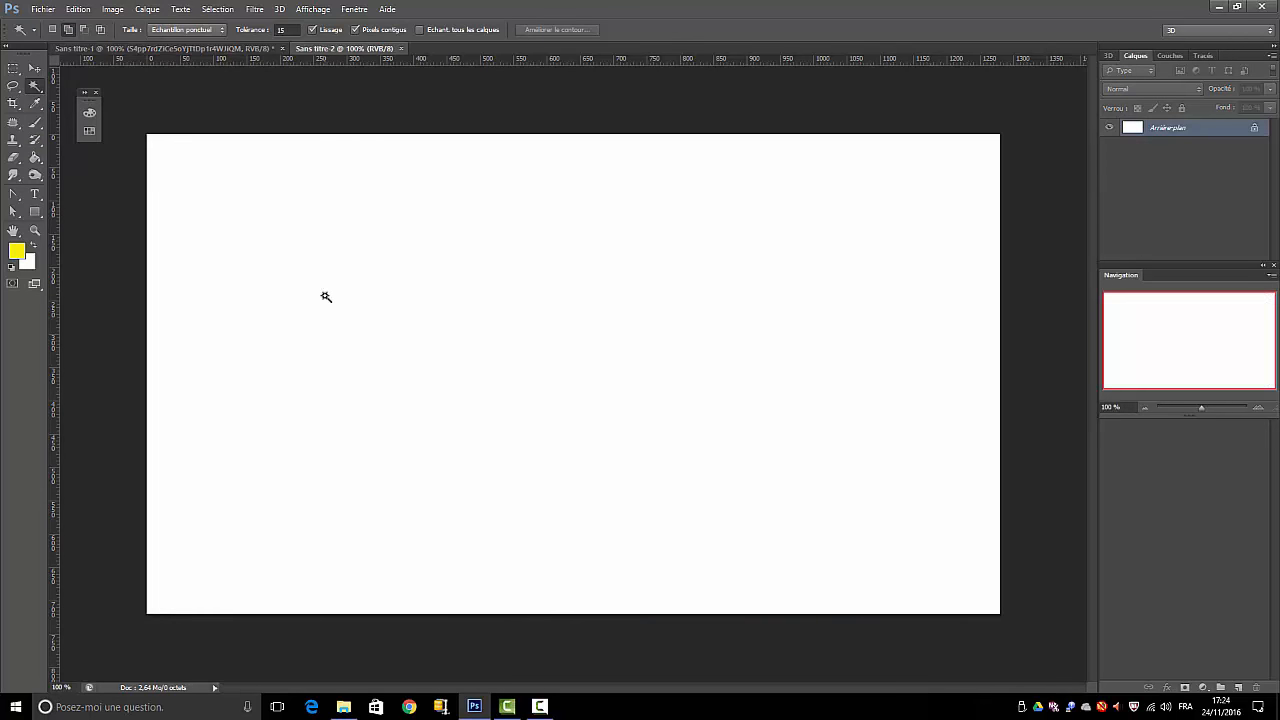
# Step: Convert the locked background into a regular layer and fill it with black (Noir) at 100% opacity
pyautogui.doubleClick(1187, 131)
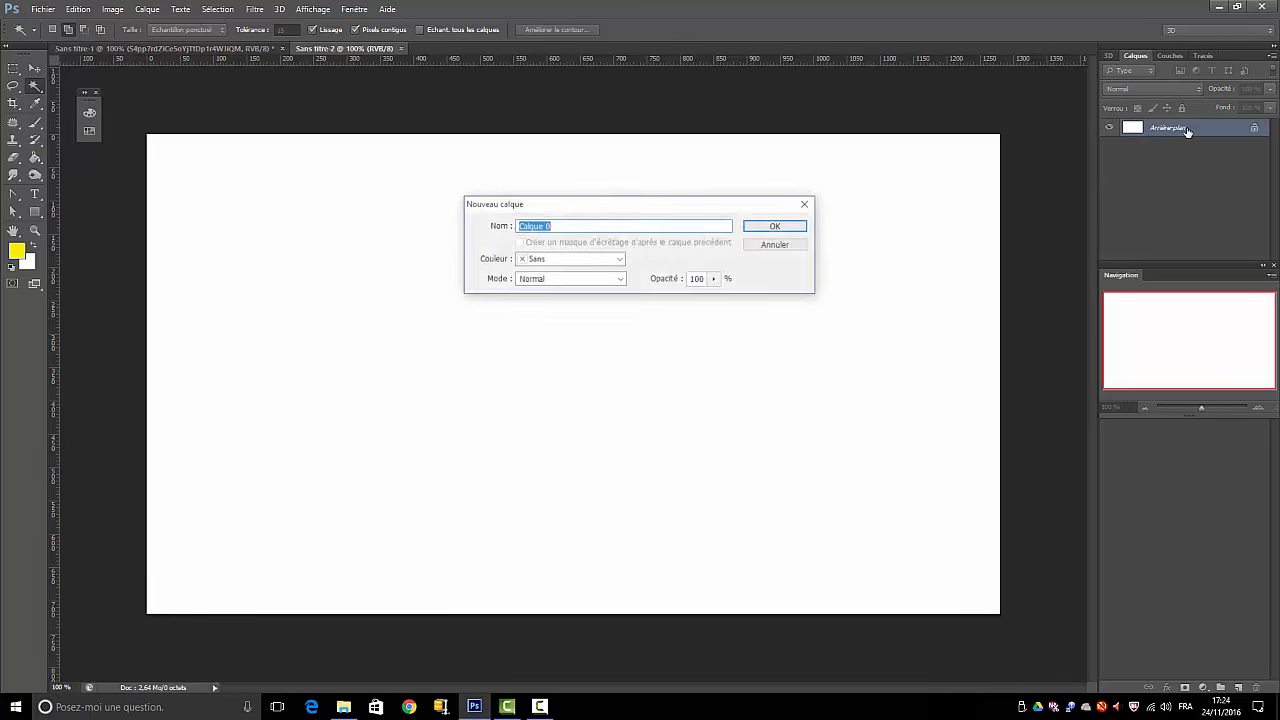
pyautogui.press('Return')
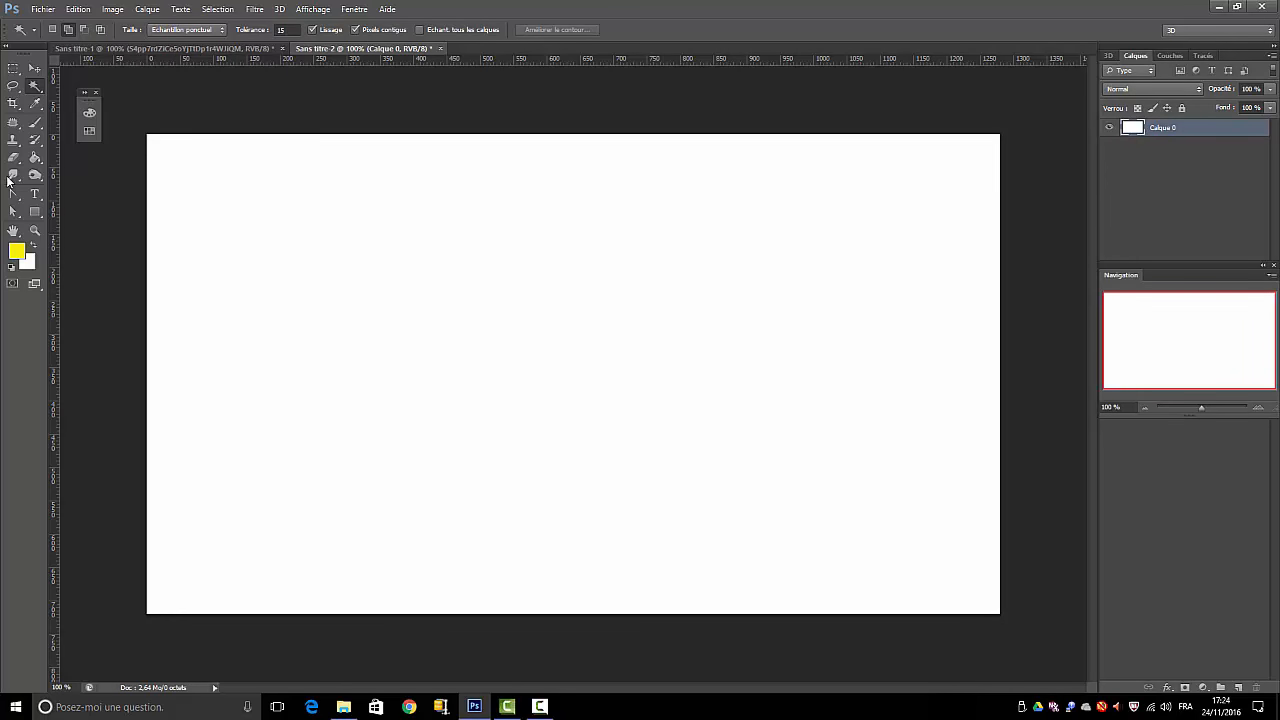
pyautogui.click(78, 9)
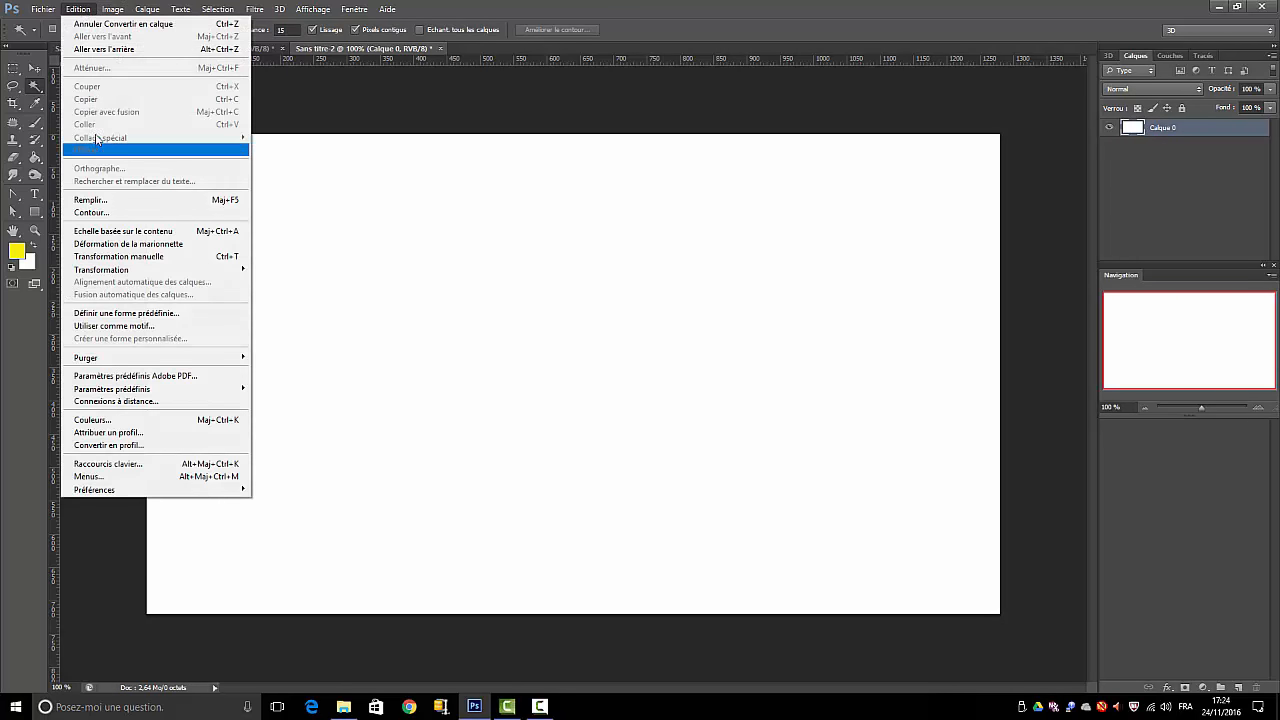
pyautogui.click(89, 200)
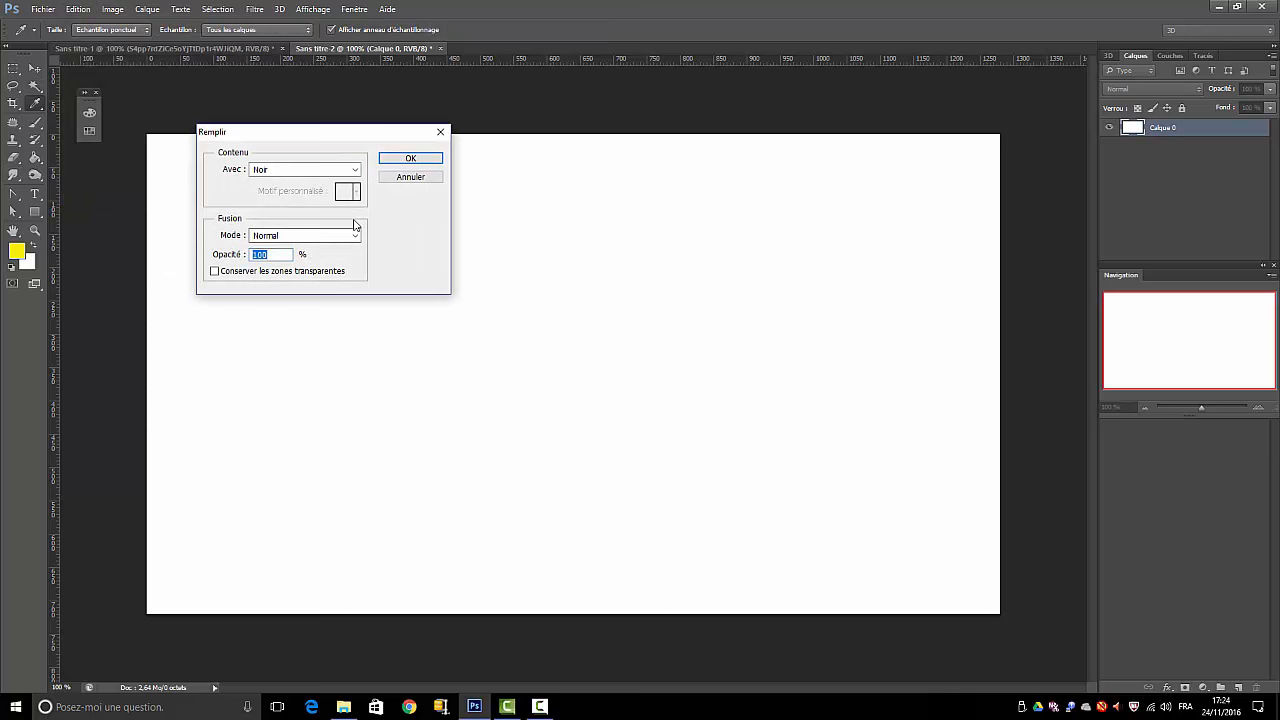
pyautogui.click(285, 169)
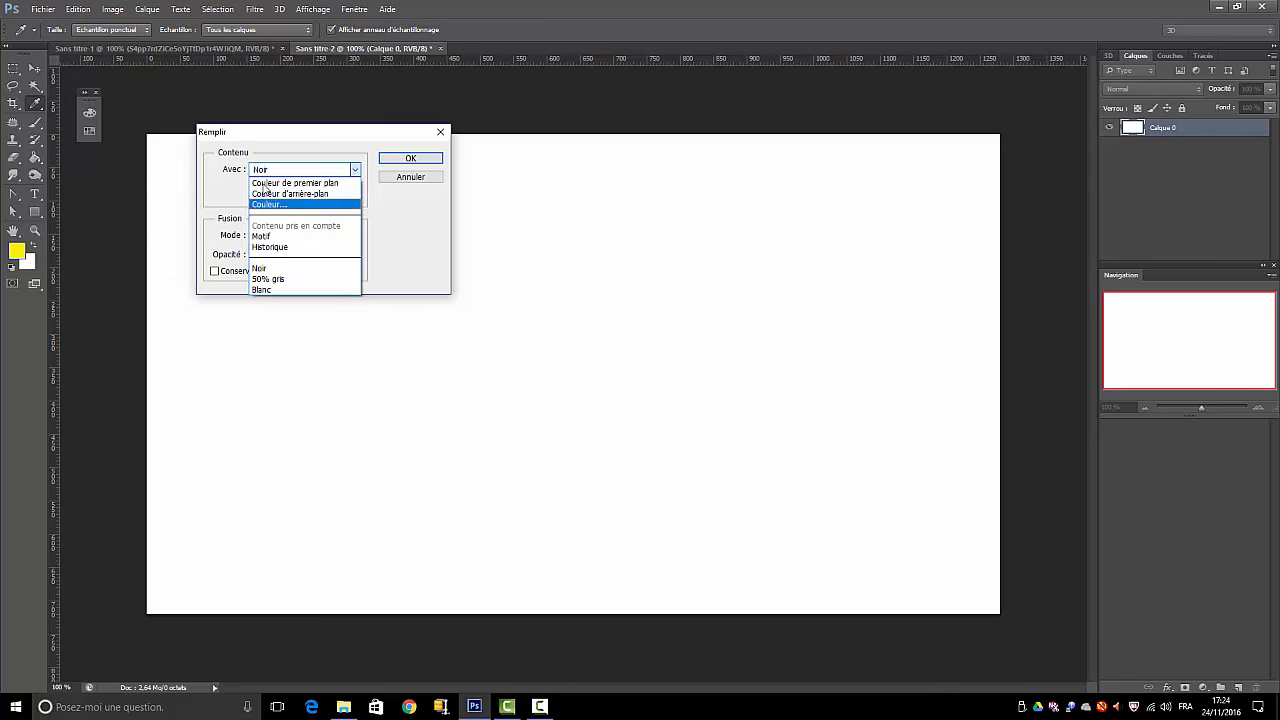
pyautogui.click(262, 268)
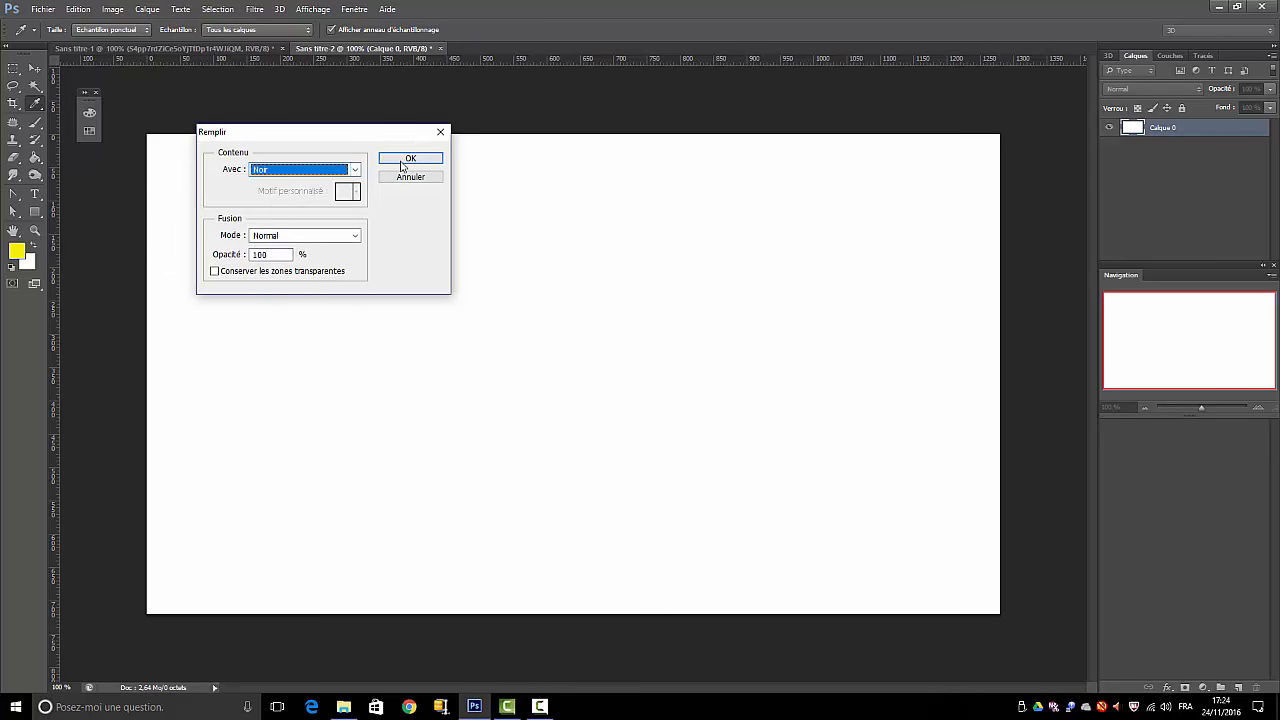
pyautogui.click(410, 158)
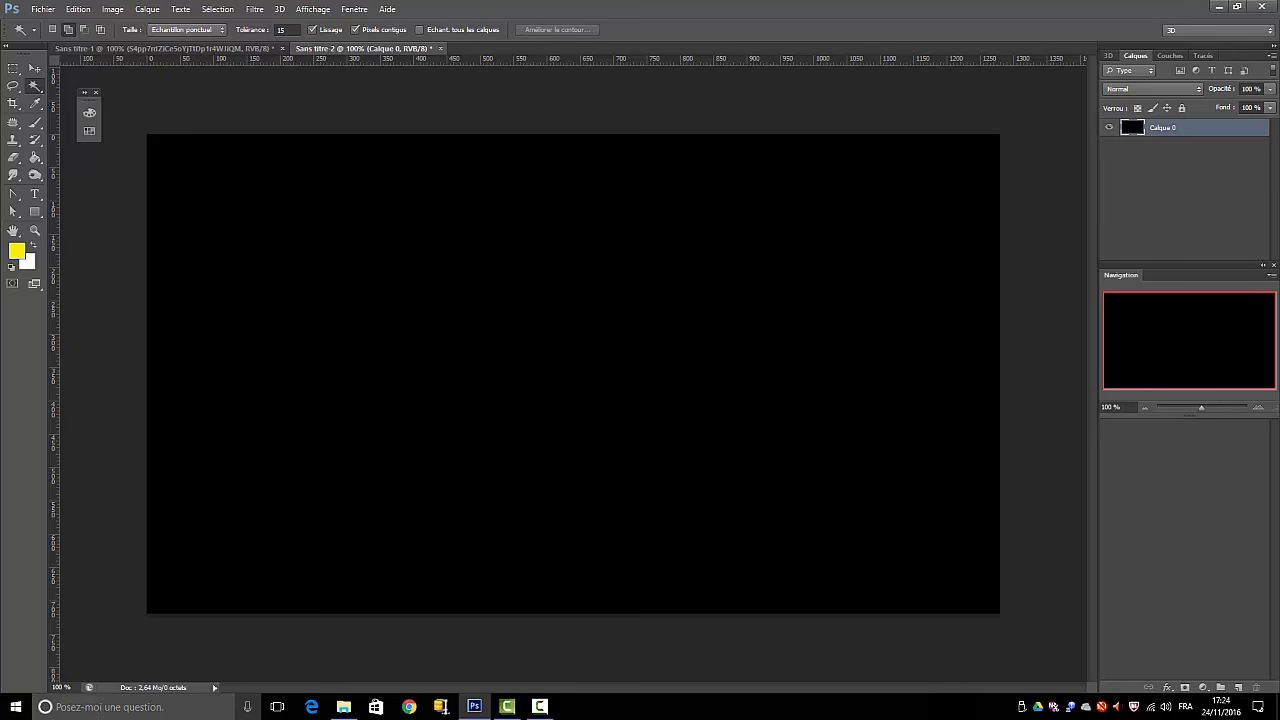
# Step: Switch to File Explorer and open the "tuto a venir" folder on the TOSHIBA (F:) drive
pyautogui.click(350, 710)
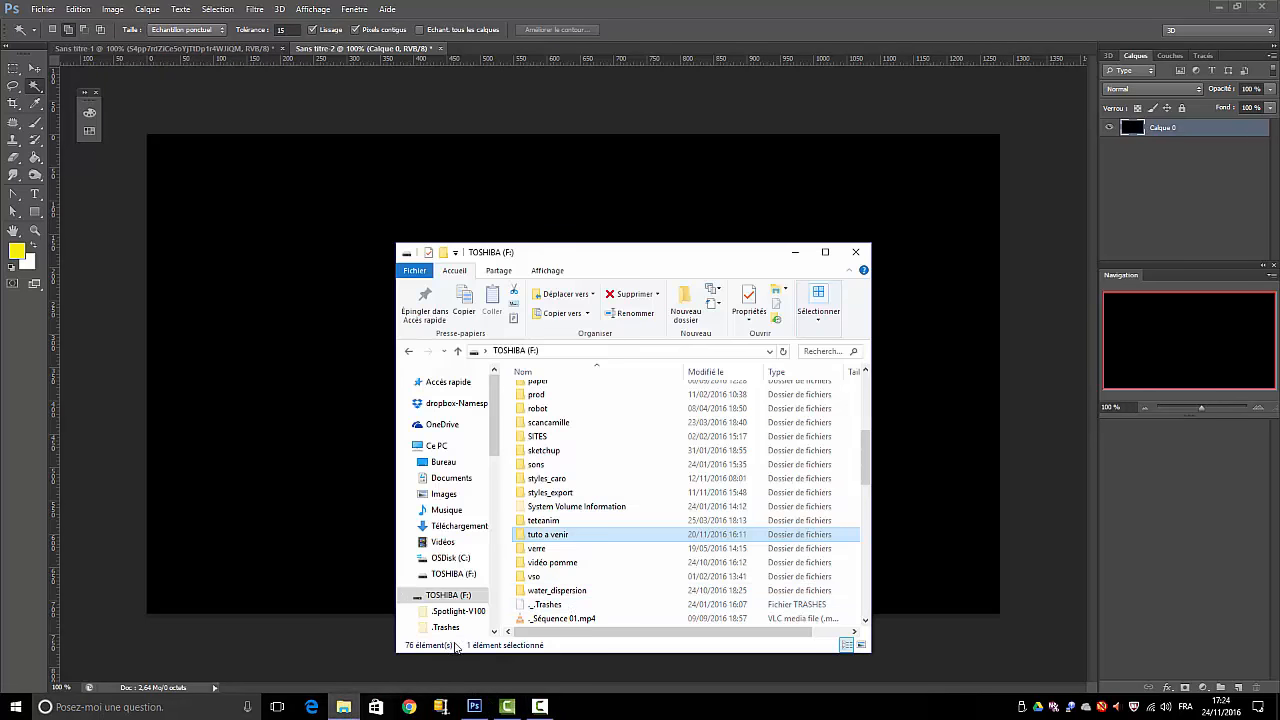
pyautogui.click(447, 575)
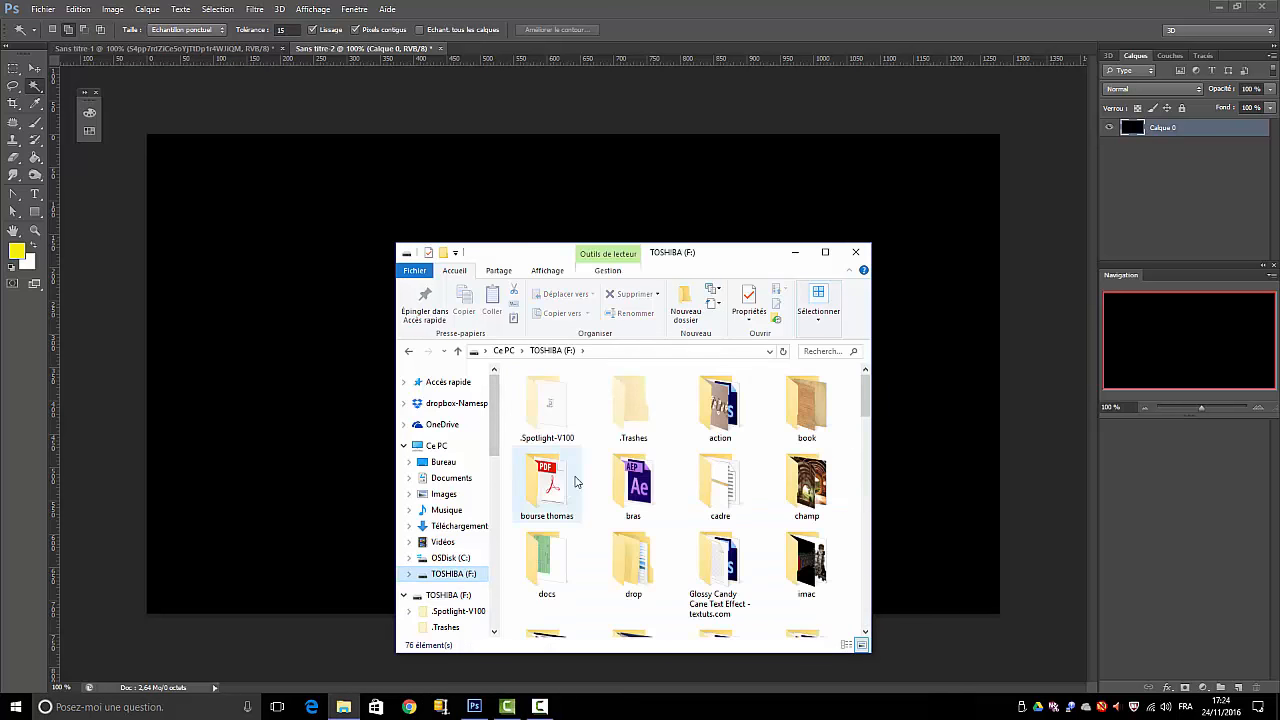
pyautogui.scroll(-5, 445, 580)
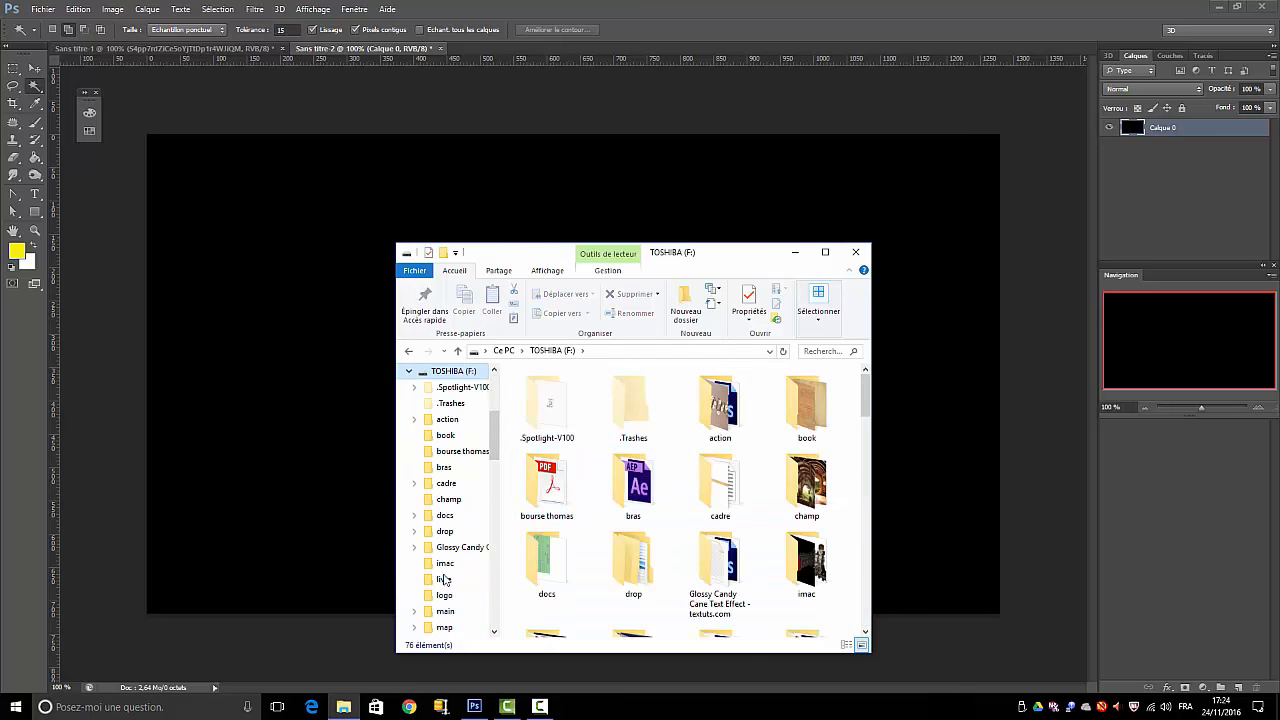
pyautogui.scroll(-2, 620, 520)
pyautogui.scroll(-6, 620, 520)
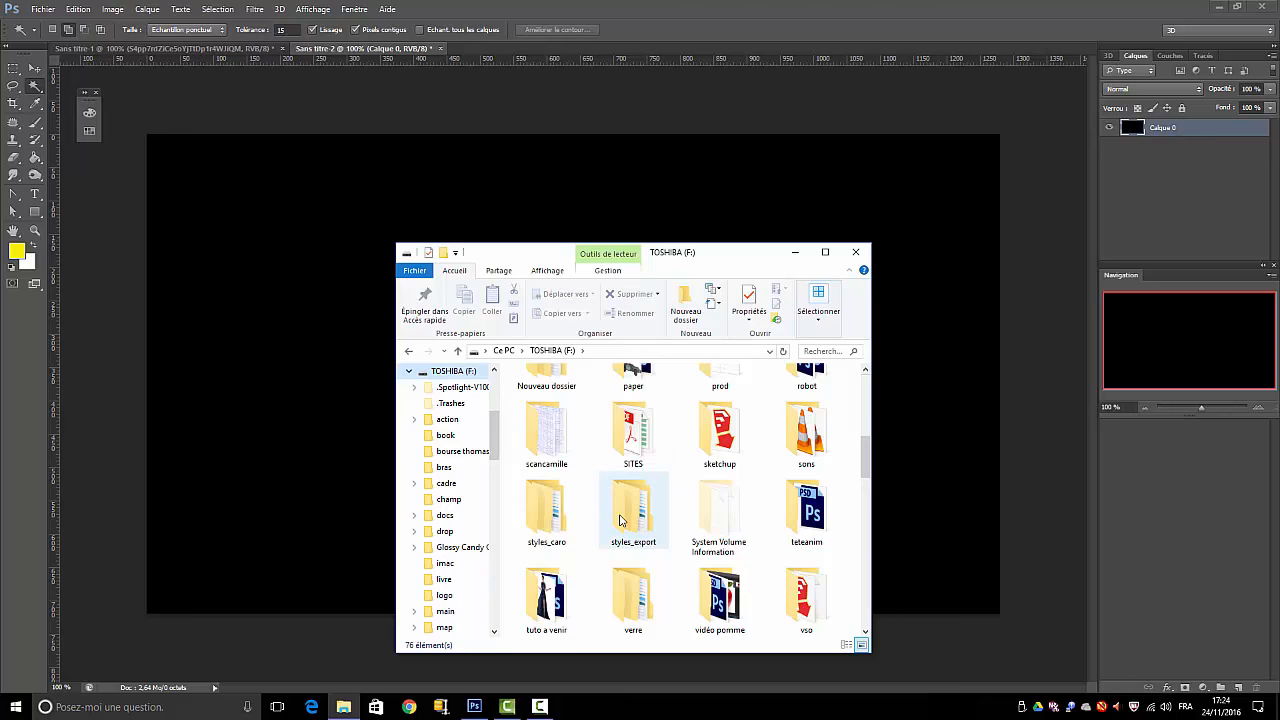
pyautogui.doubleClick(548, 408)
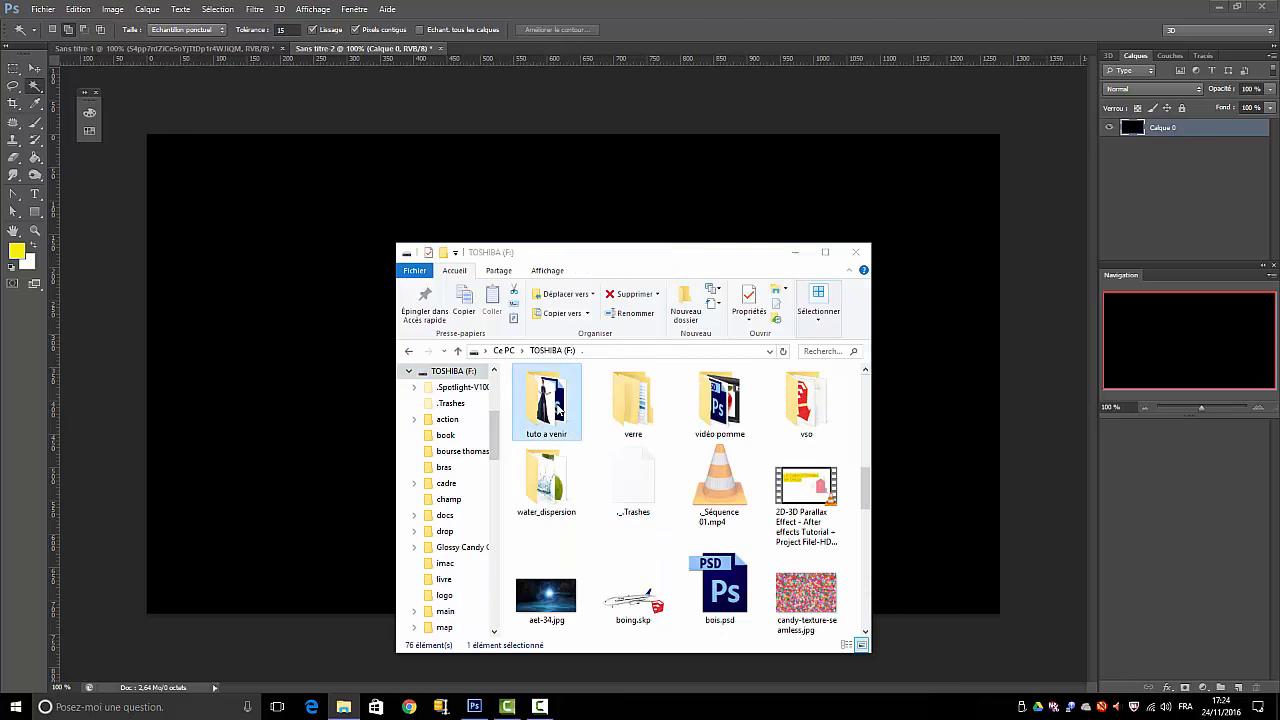
# Step: Place the portrait PNG whose name starts with "S4pp7rd" from the folder into the black Photoshop document
pyautogui.scroll(-4, 633, 560)
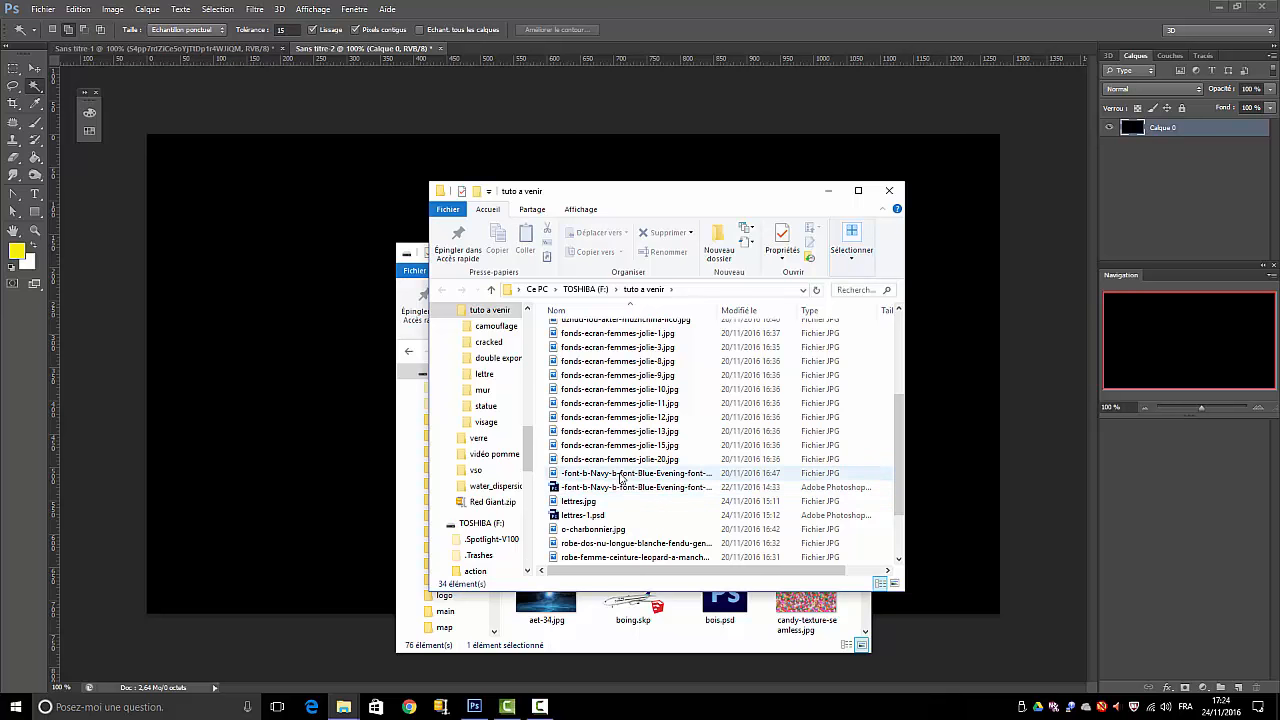
pyautogui.scroll(-2, 620, 478)
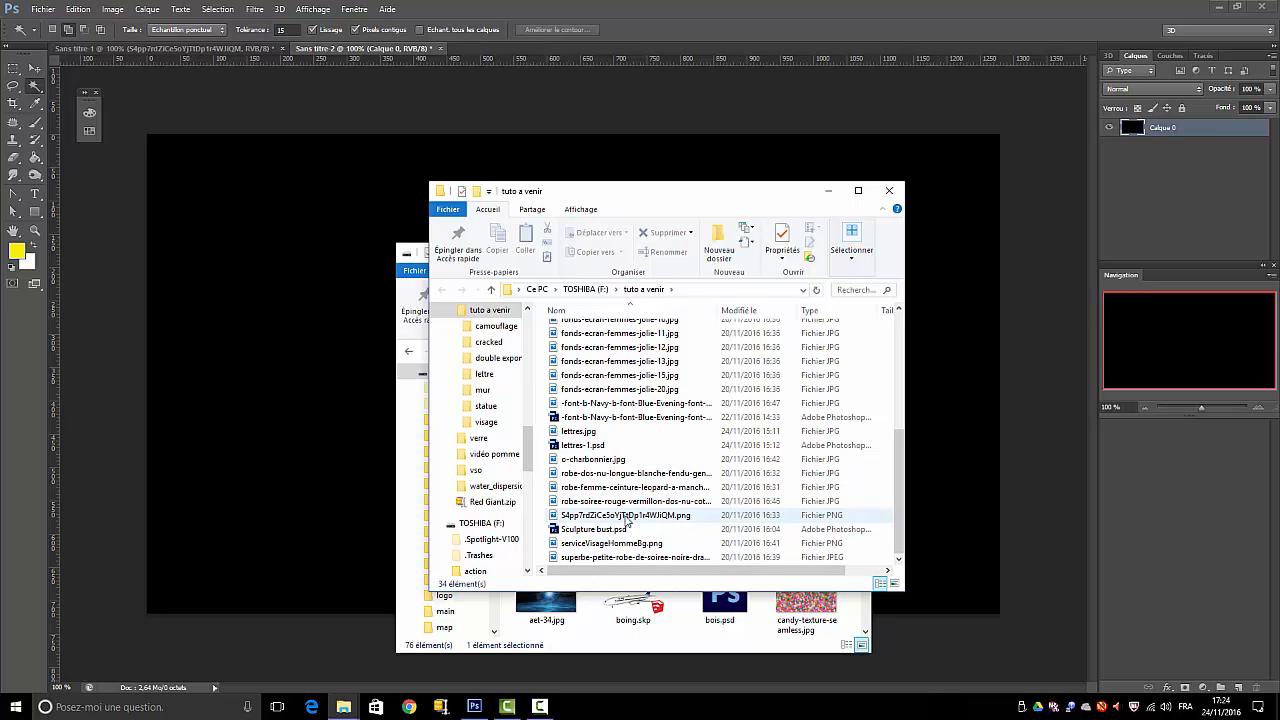
pyautogui.click(628, 520)
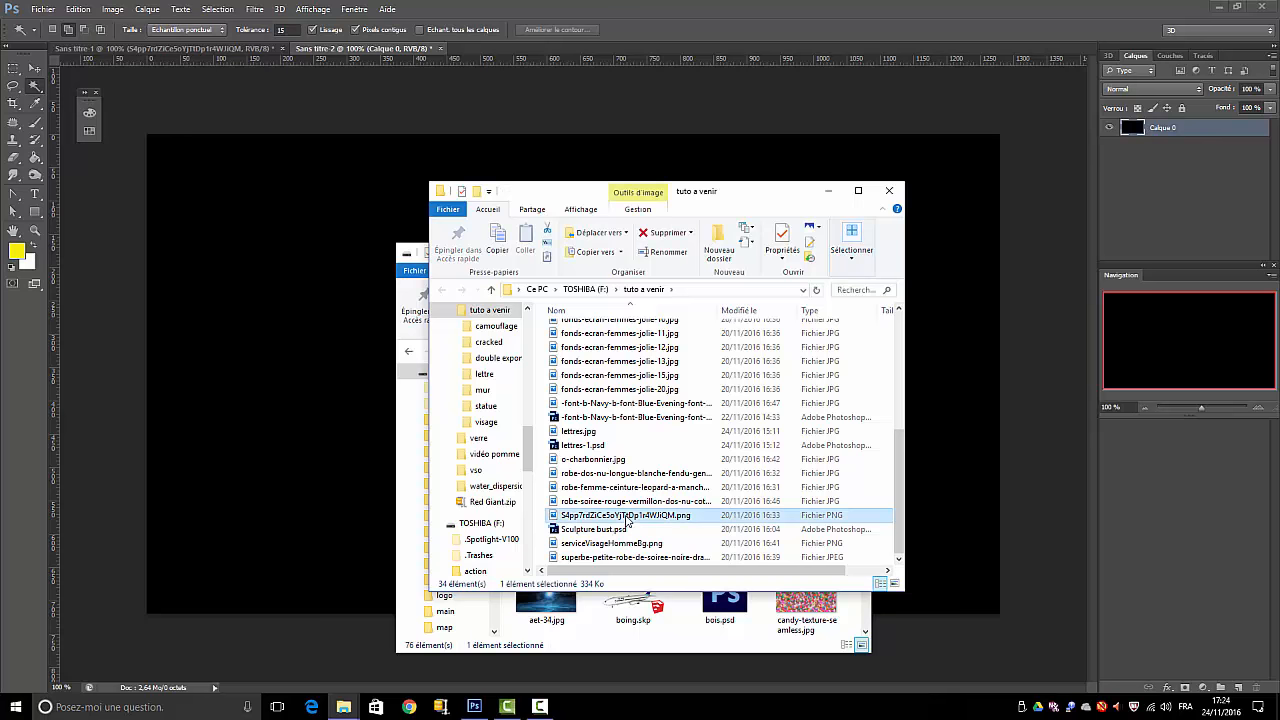
pyautogui.moveTo(628, 520); pyautogui.dragTo(352, 424)
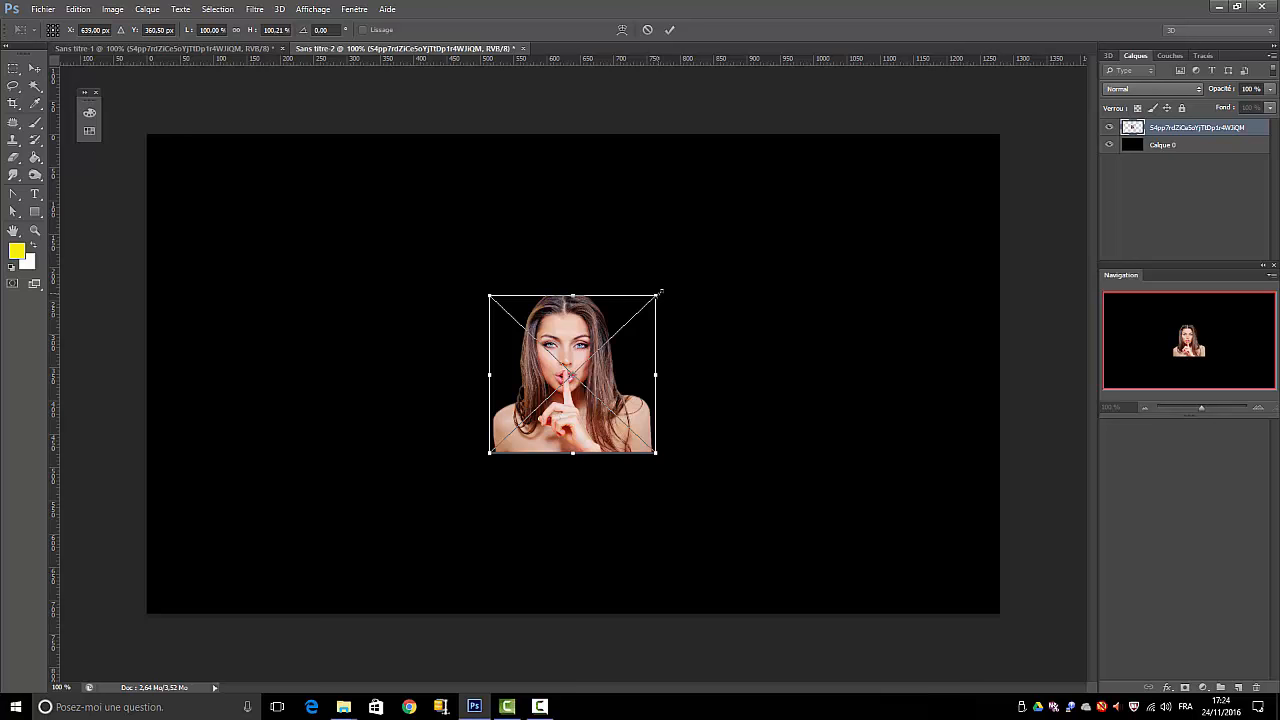
# Step: Enlarge the placed portrait around its centre to about 777 × 736 px and rasterize its layer
pyautogui.moveTo(668, 282); pyautogui.dragTo(822, 114)
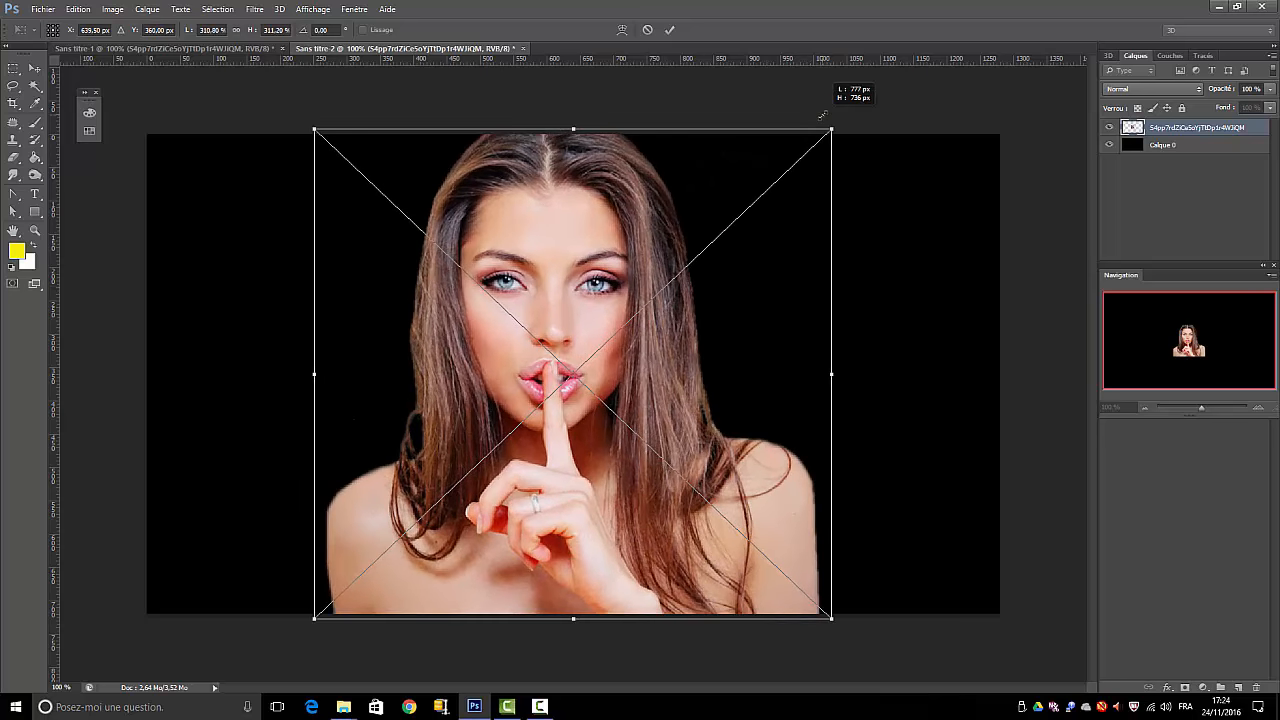
pyautogui.click(670, 31)
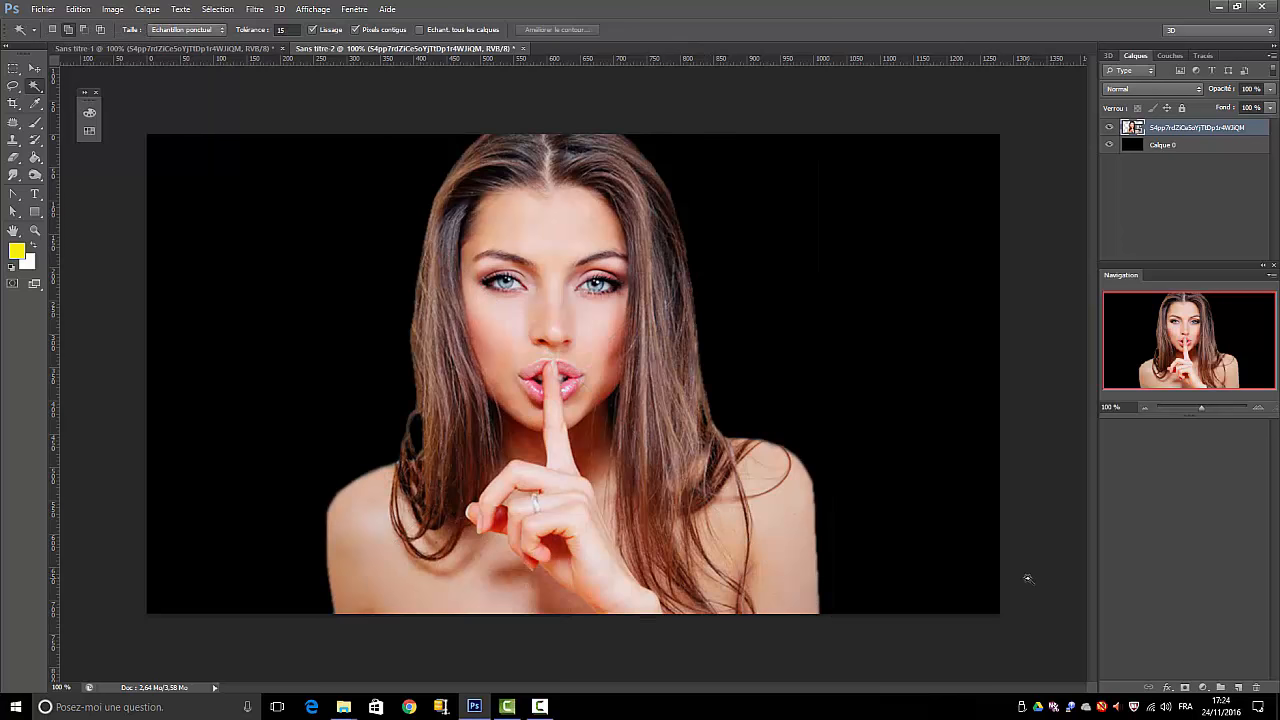
pyautogui.rightClick(1175, 135)
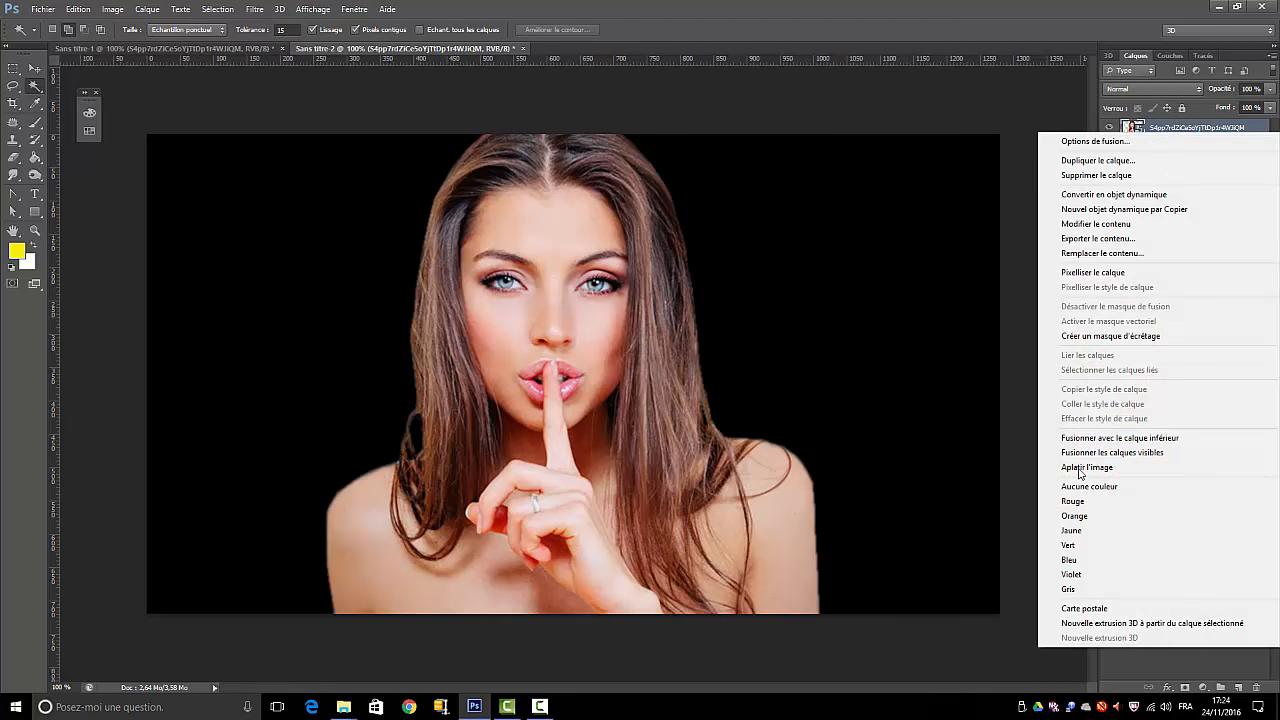
pyautogui.click(1093, 273)
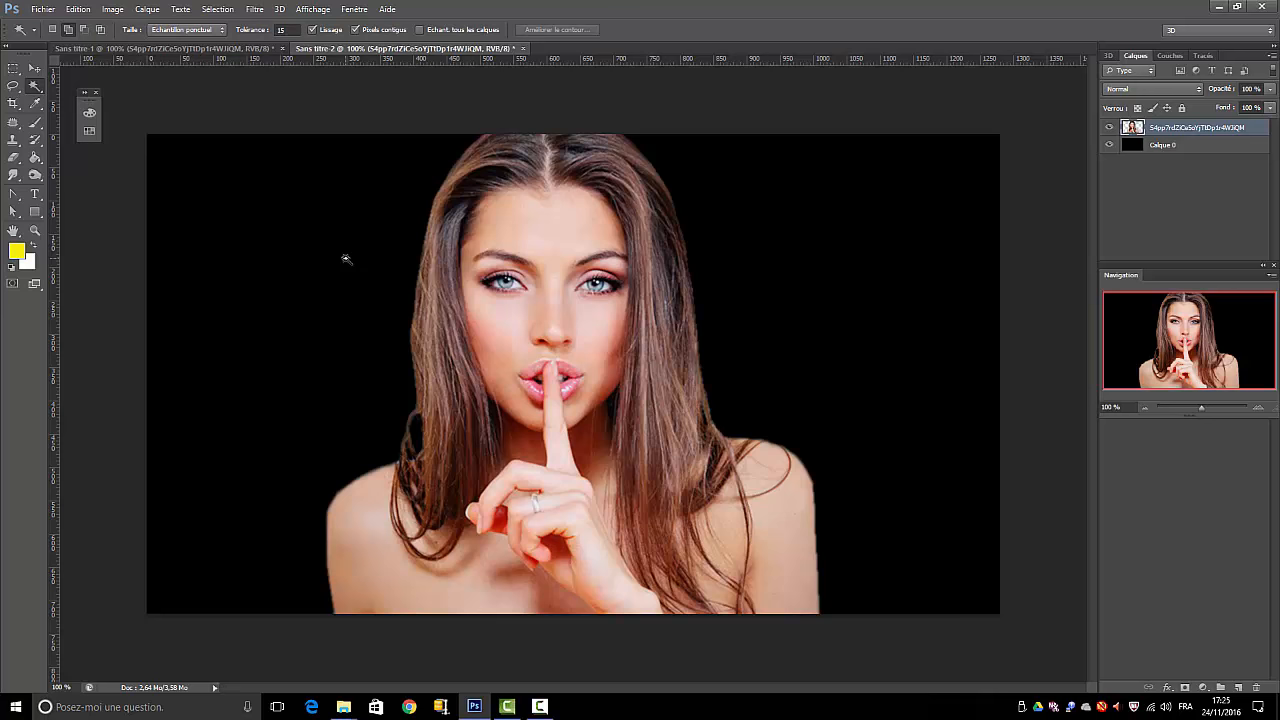
# Step: Select the empty area around the woman with the Magic Wand, invert the selection and add it as a layer mask
pyautogui.click(345, 258)
pyautogui.keyDown('shift'); pyautogui.click(762, 266); pyautogui.keyUp('shift')
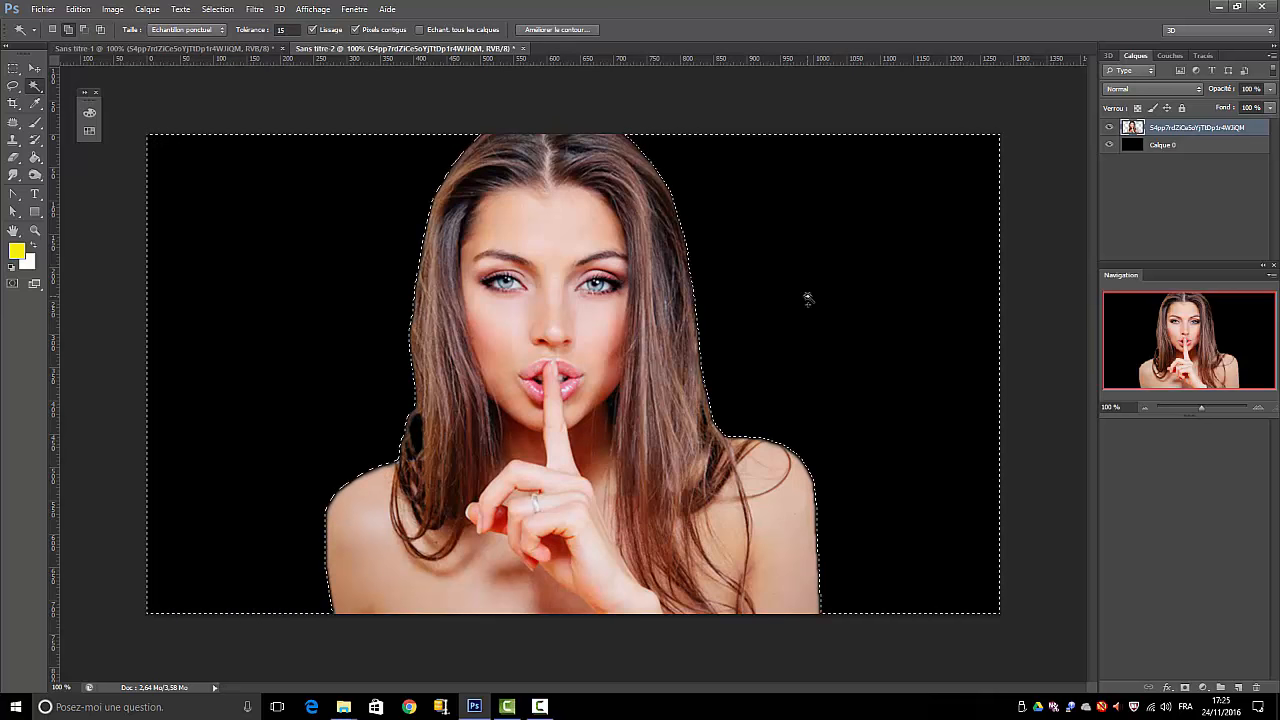
pyautogui.click(217, 9)
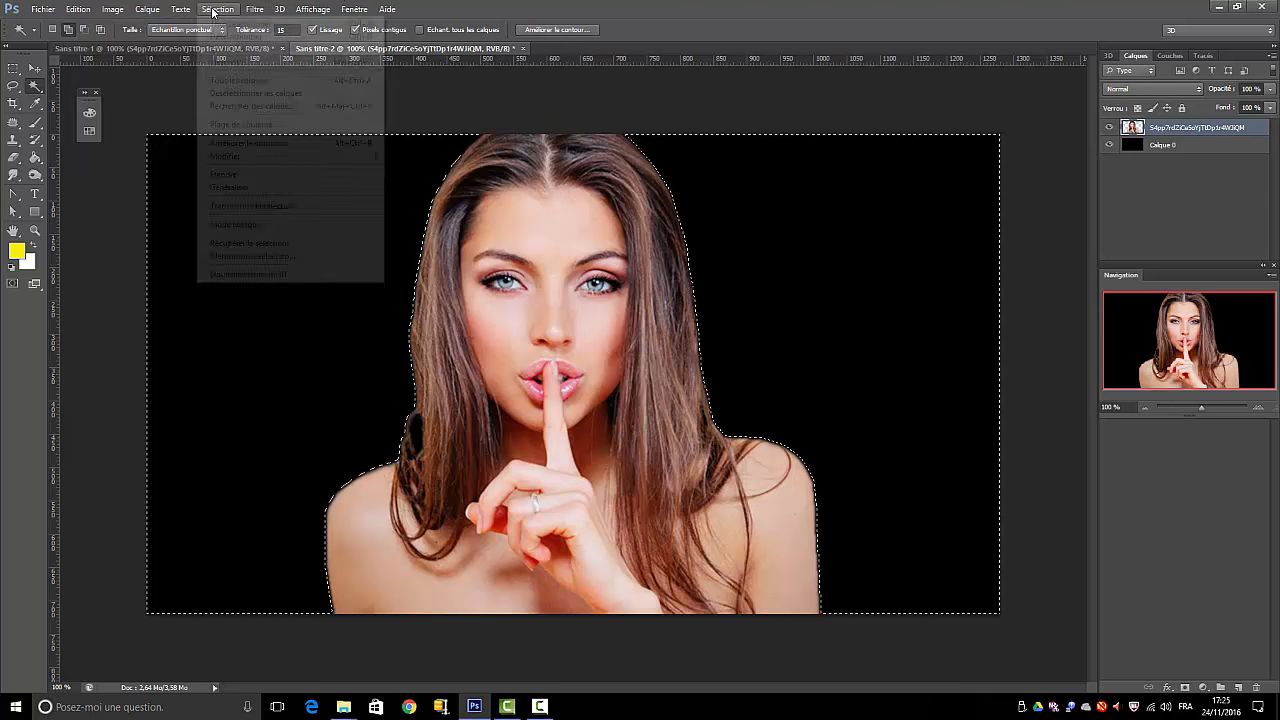
pyautogui.click(227, 62)
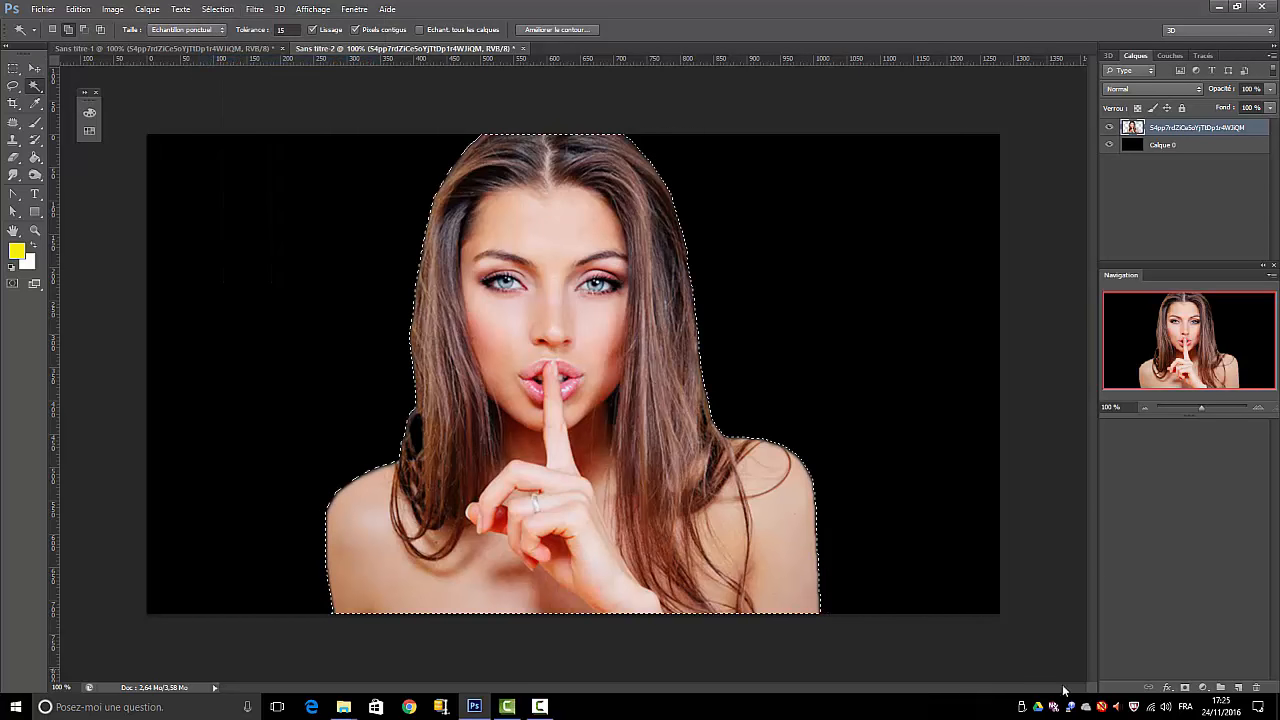
pyautogui.click(1186, 689)
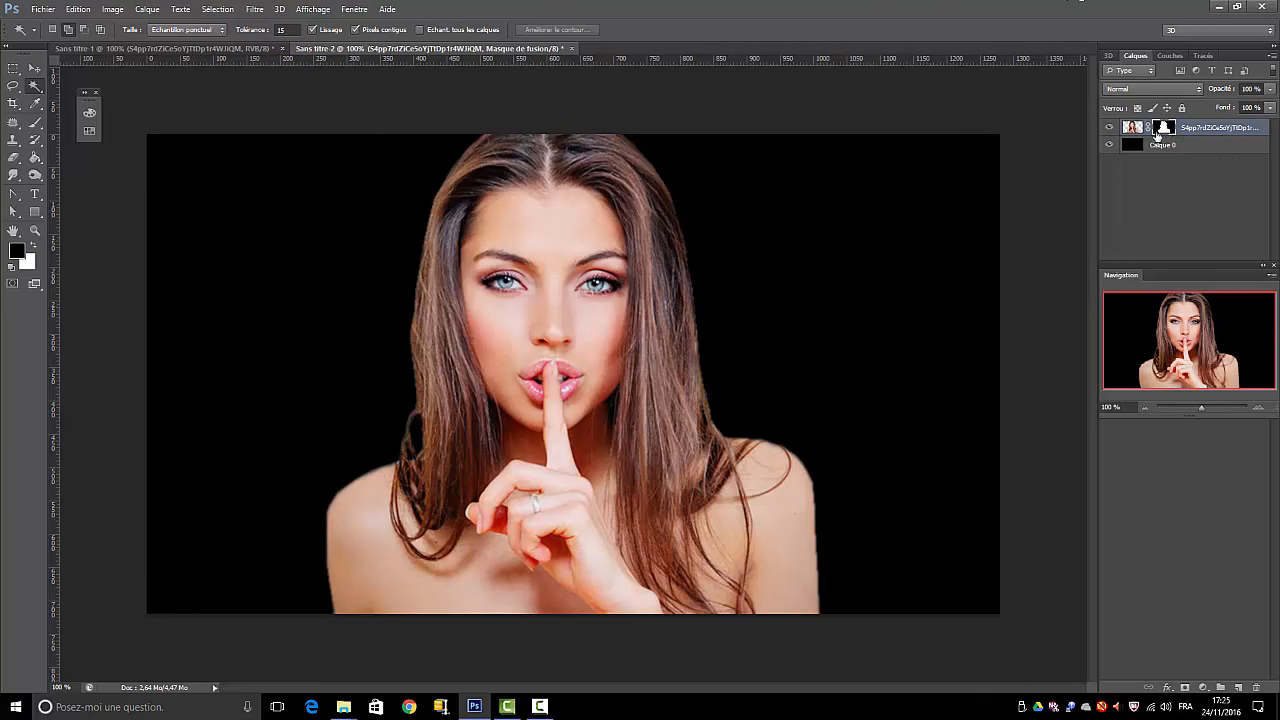
# Step: Set the Horizontal Type tool's text colour to yellow #f2ef09
pyautogui.click(36, 196)
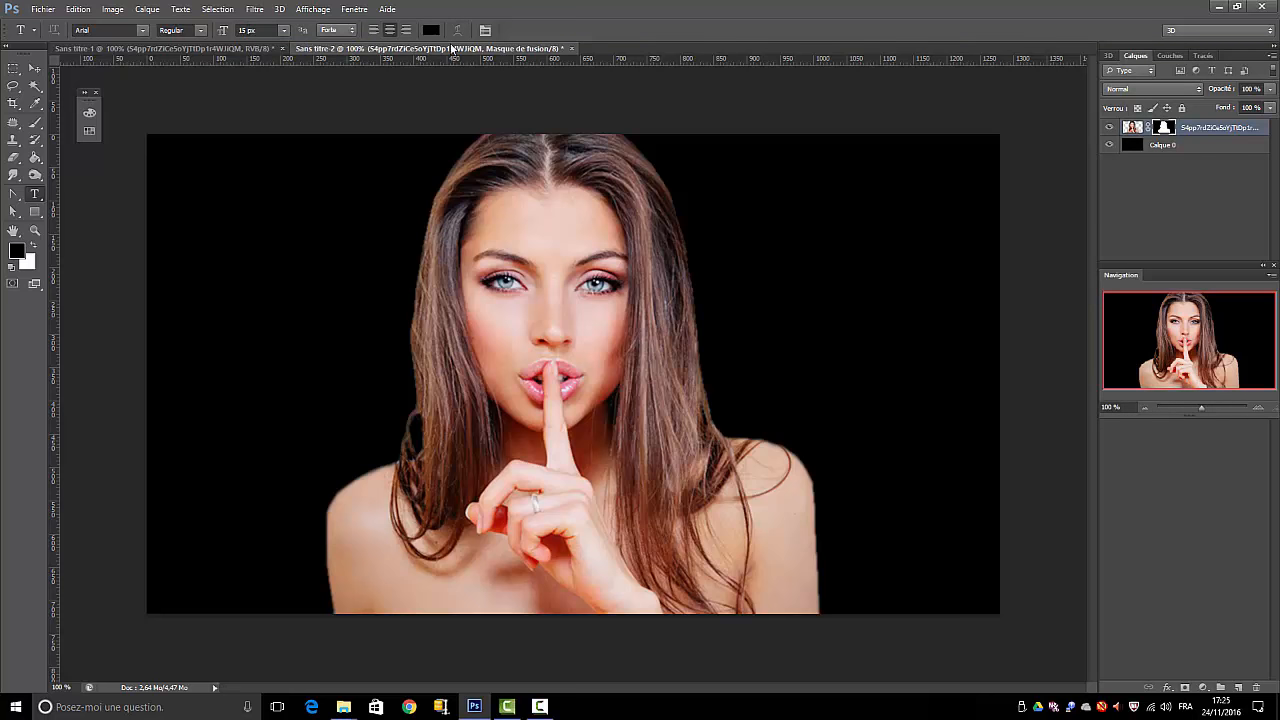
pyautogui.click(431, 31)
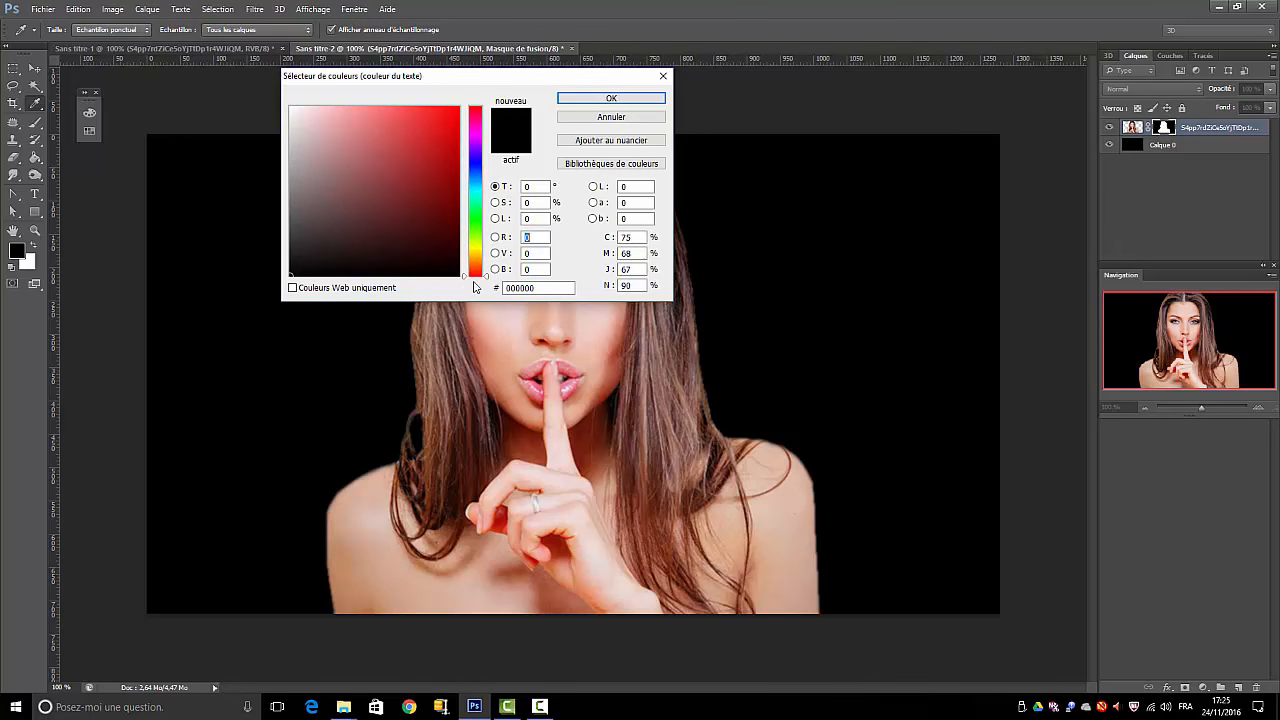
pyautogui.click(481, 249)
pyautogui.click(453, 115)
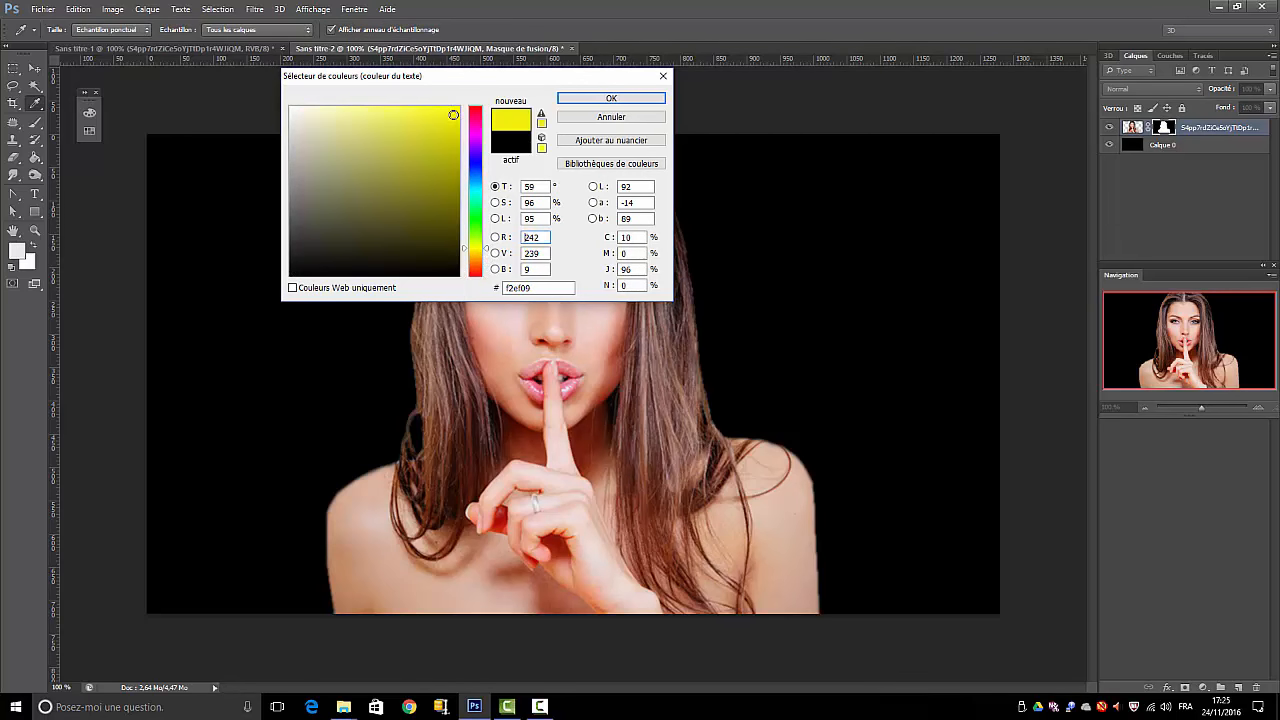
pyautogui.click(584, 99)
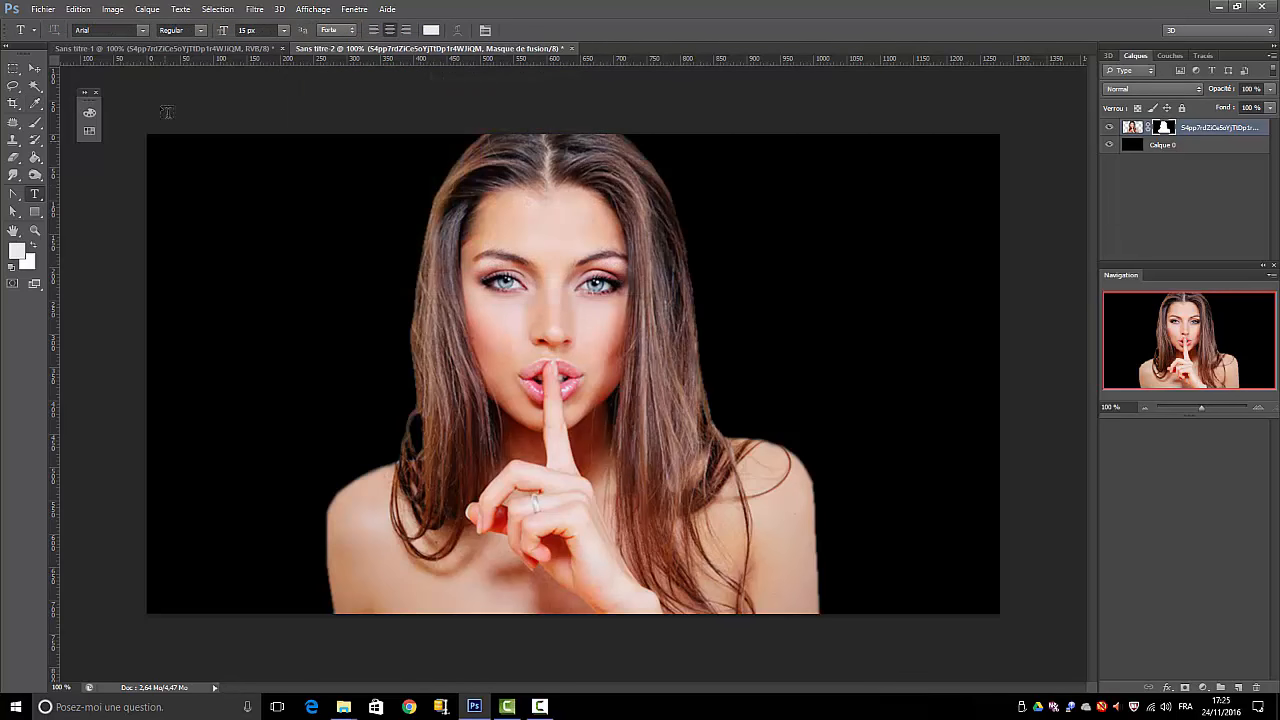
# Step: Draw a paragraph text frame slightly larger than the whole canvas and fill it with Lorem Ipsum text
pyautogui.moveTo(137, 109); pyautogui.dragTo(1022, 630)
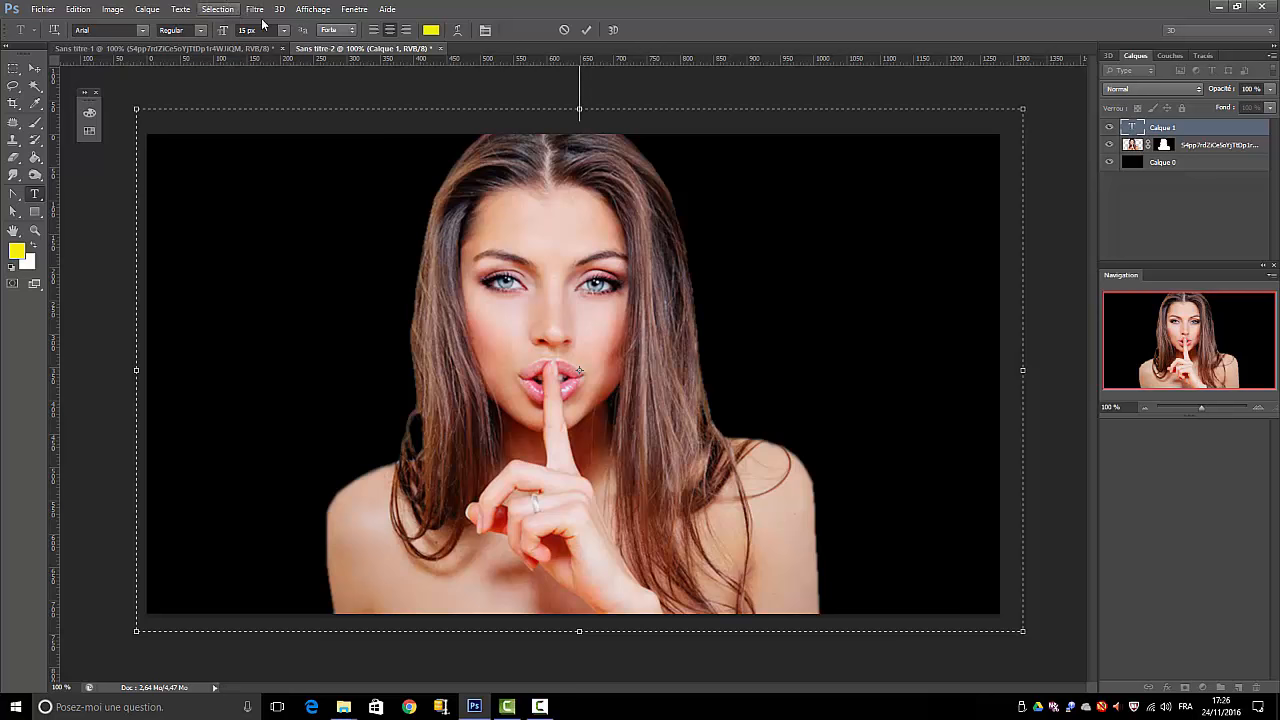
pyautogui.click(182, 10)
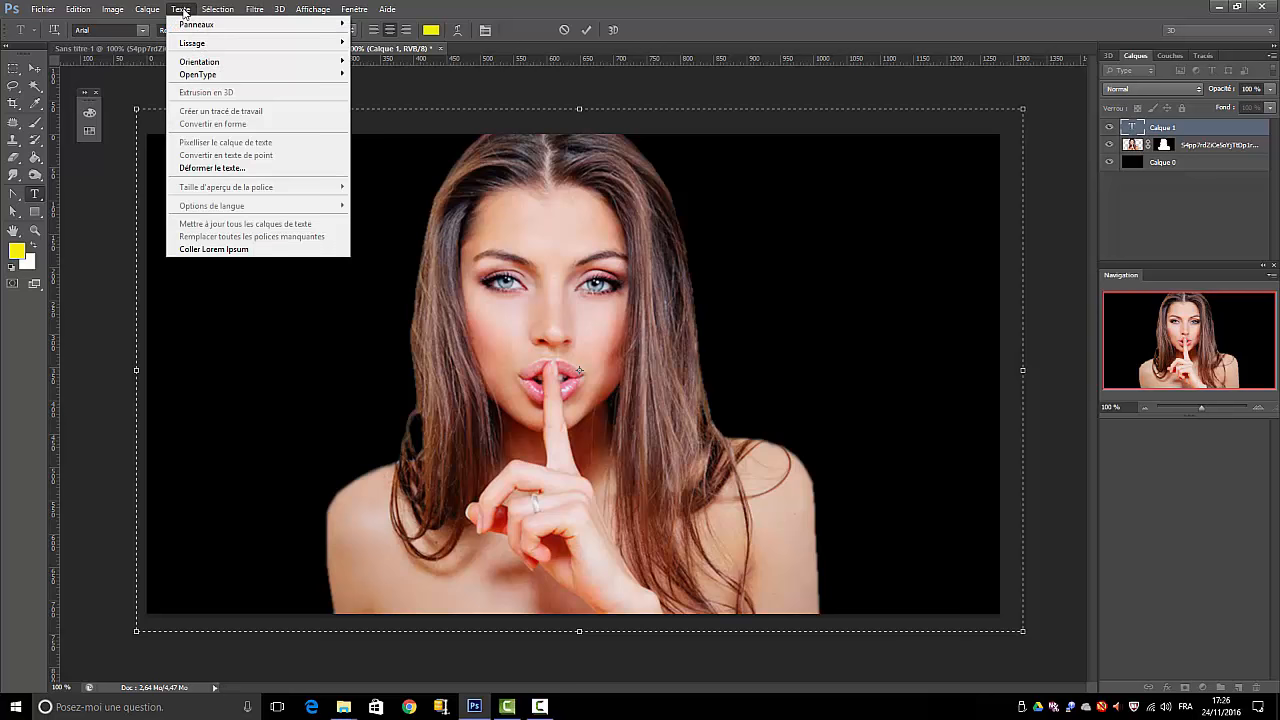
pyautogui.click(238, 250)
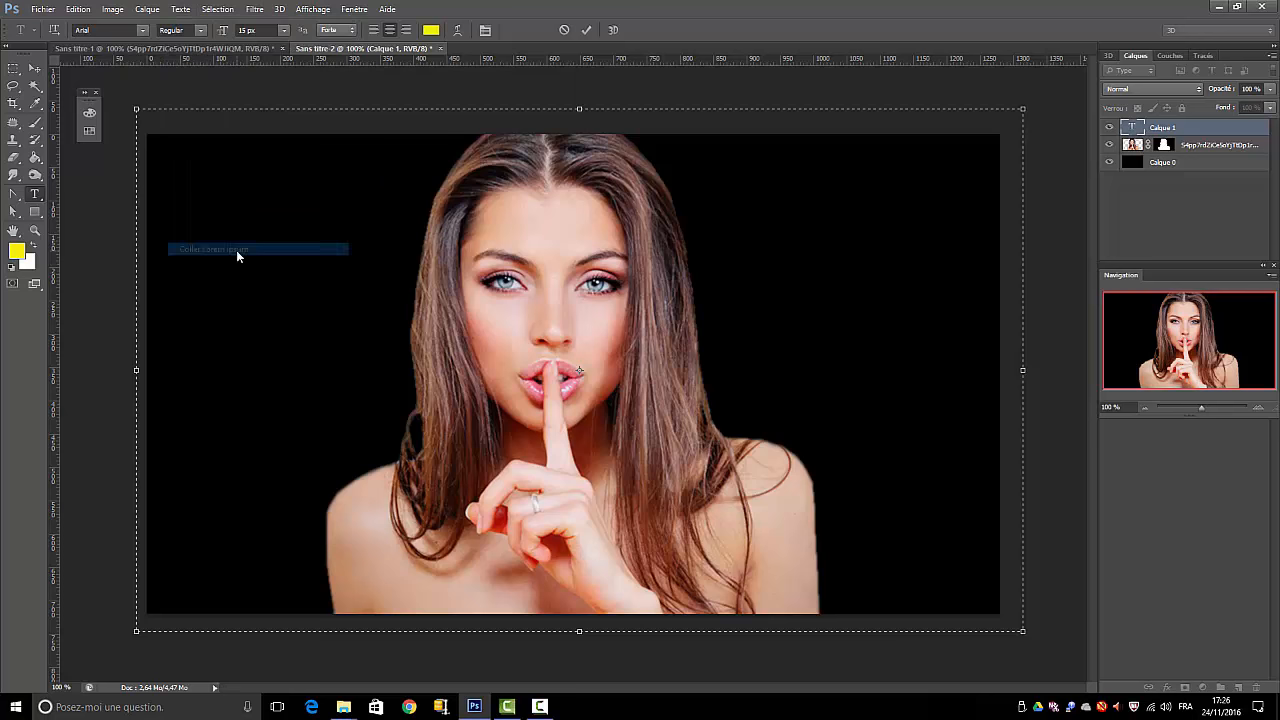
pyautogui.click(35, 68)
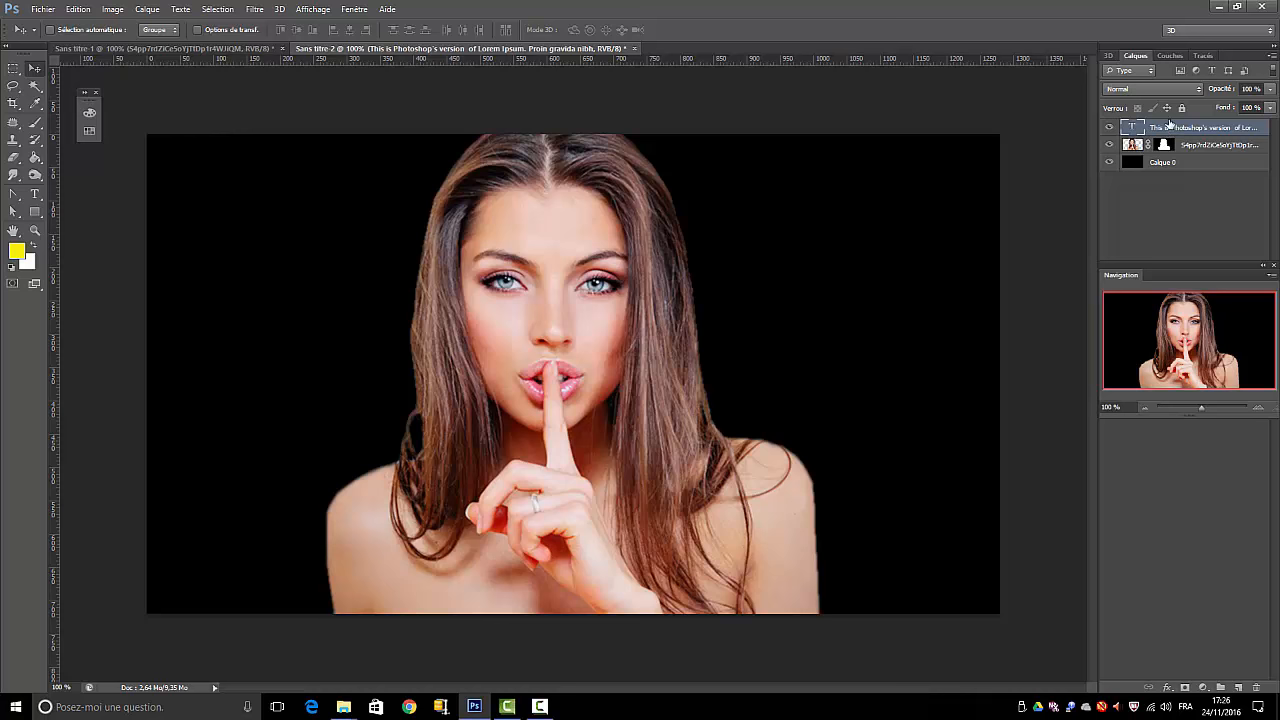
# Step: Move the Lorem Ipsum text up to the canvas's upper edge and copy the whole paragraph
pyautogui.moveTo(392, 120); pyautogui.dragTo(401, 177)
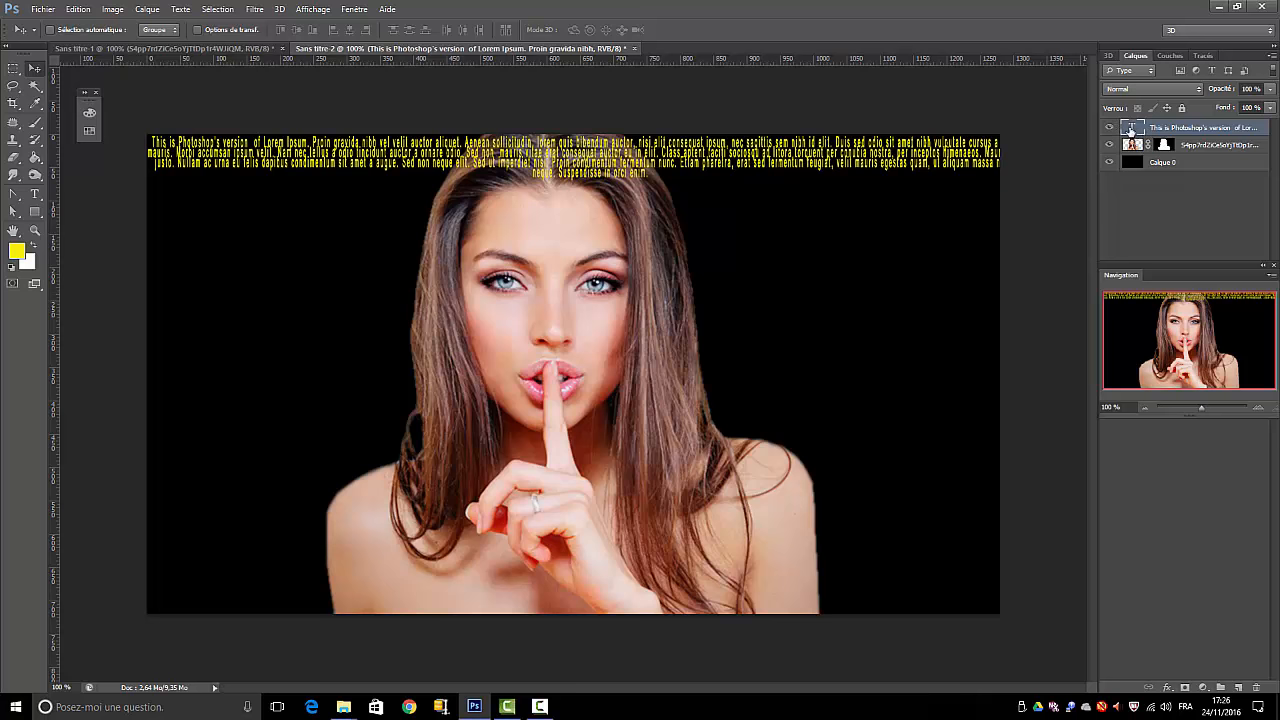
pyautogui.doubleClick(1131, 131)
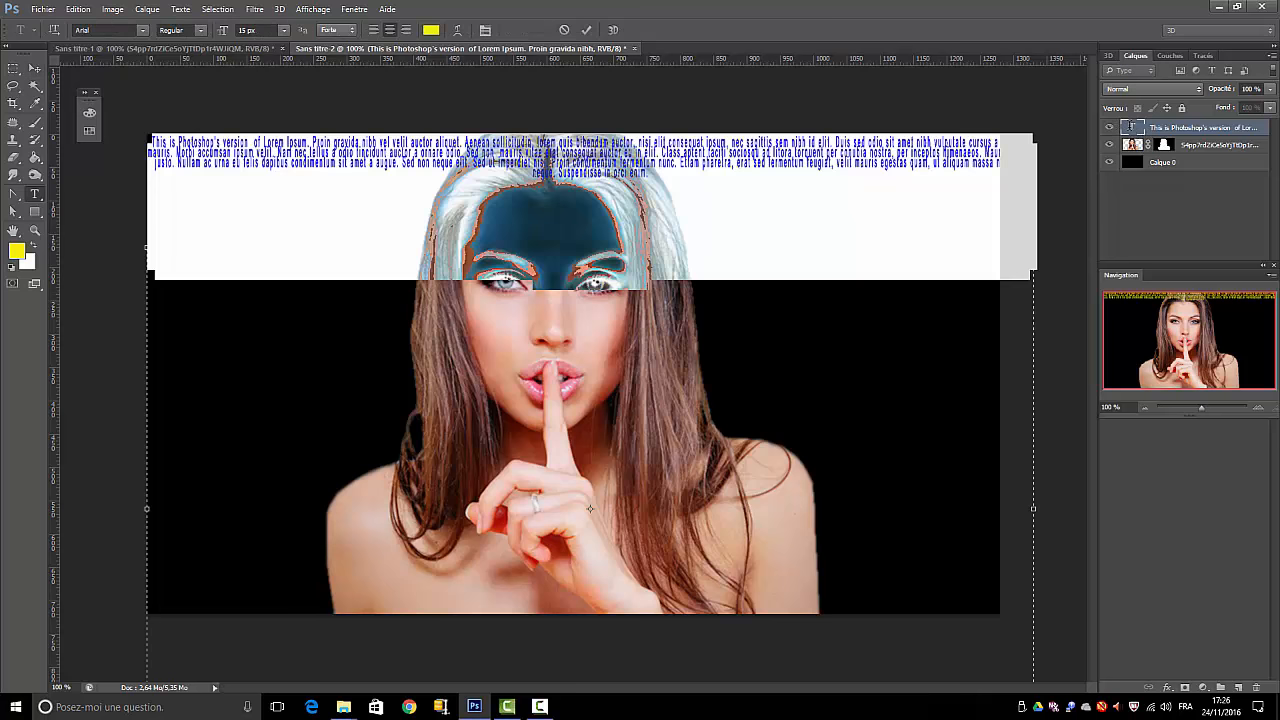
pyautogui.click(77, 9)
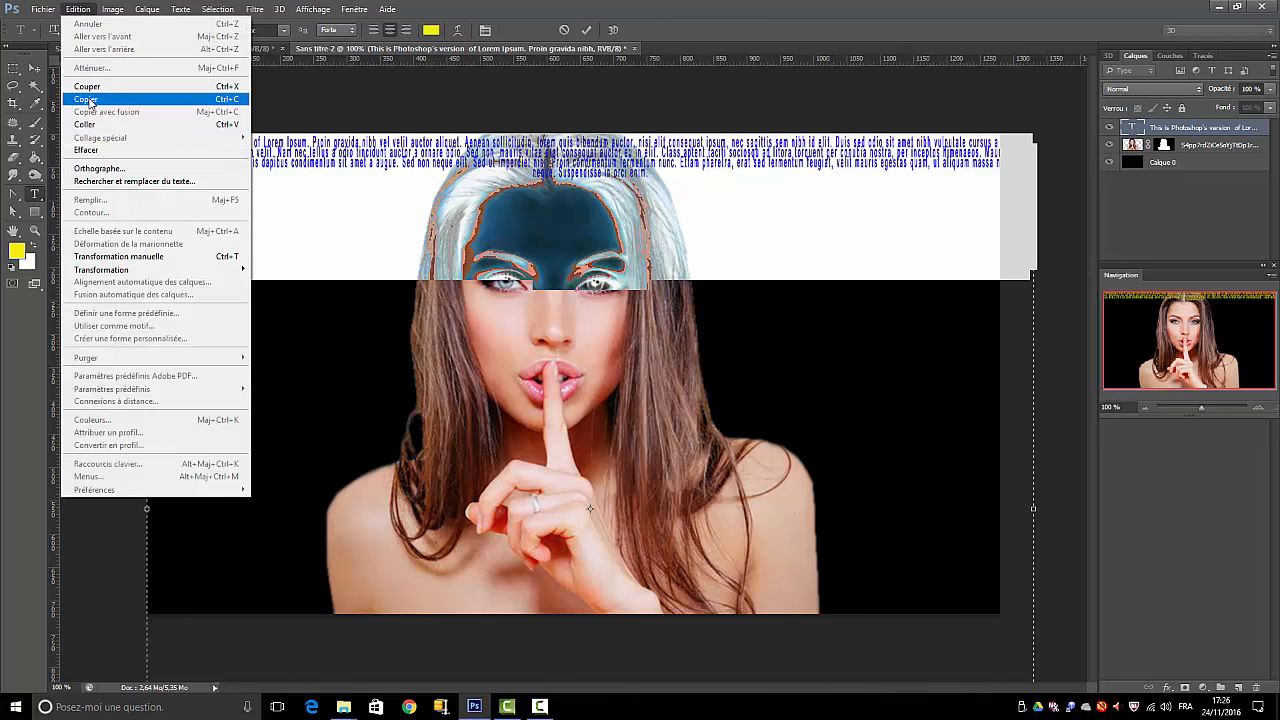
pyautogui.click(85, 100)
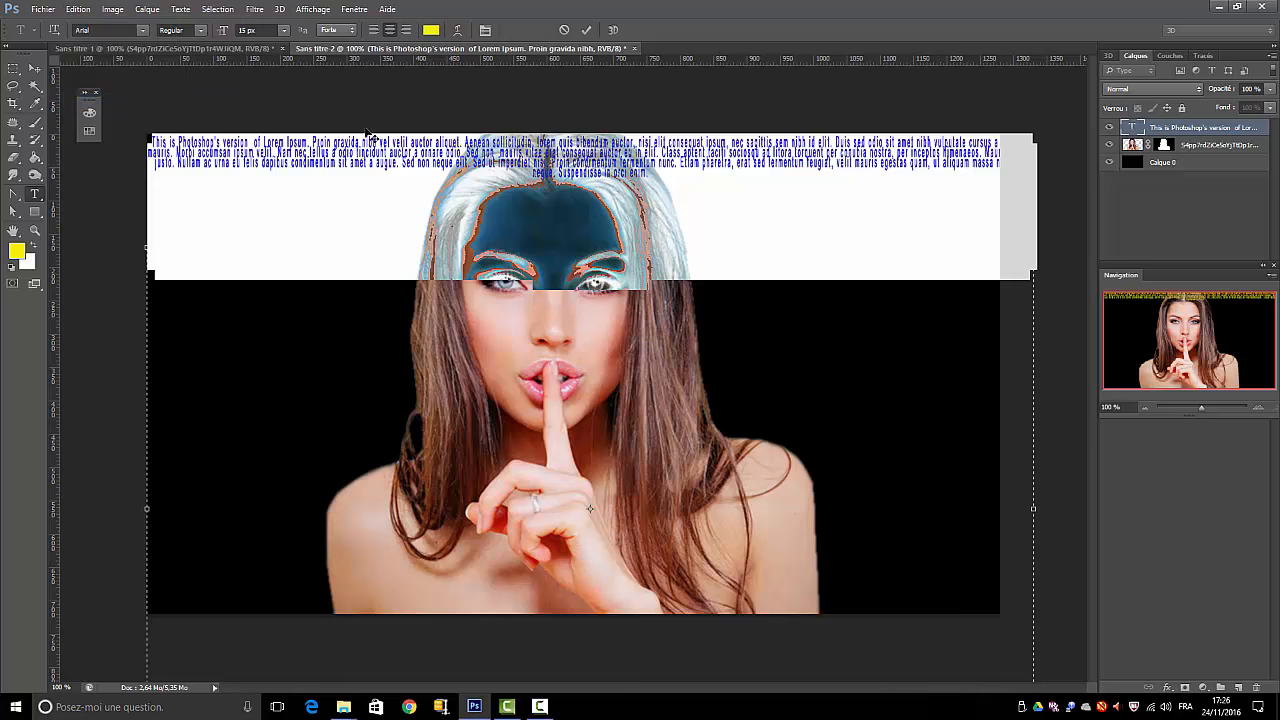
pyautogui.click(649, 175)
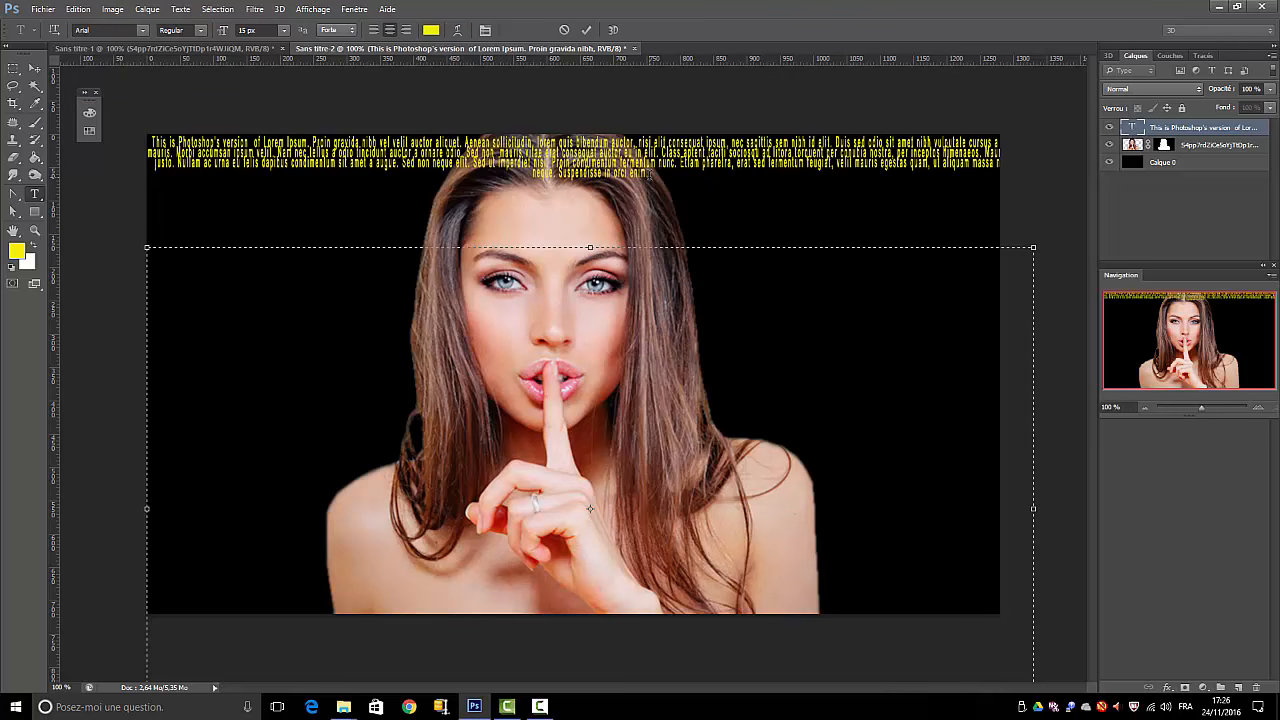
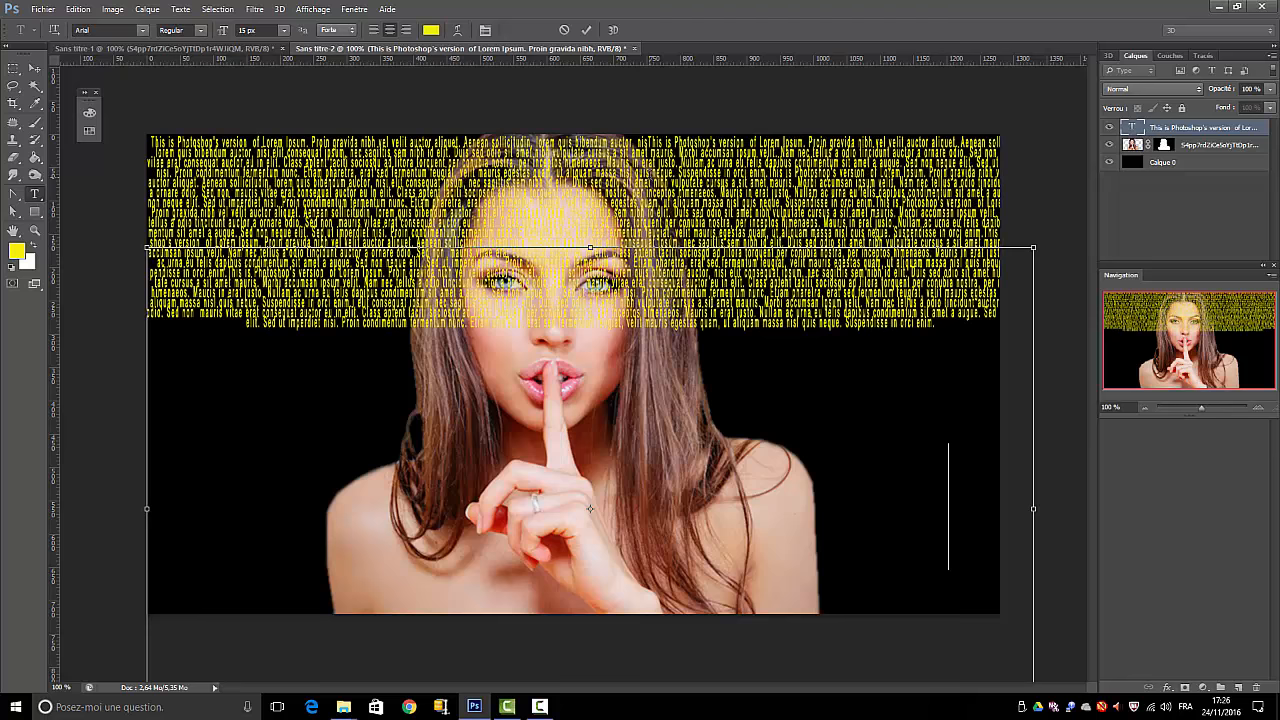
# Step: Paste the copied paragraph repeatedly at the end of the text until it covers the whole canvas
pyautogui.hotkey('ctrl', 'v')
pyautogui.hotkey('ctrl', 'v')
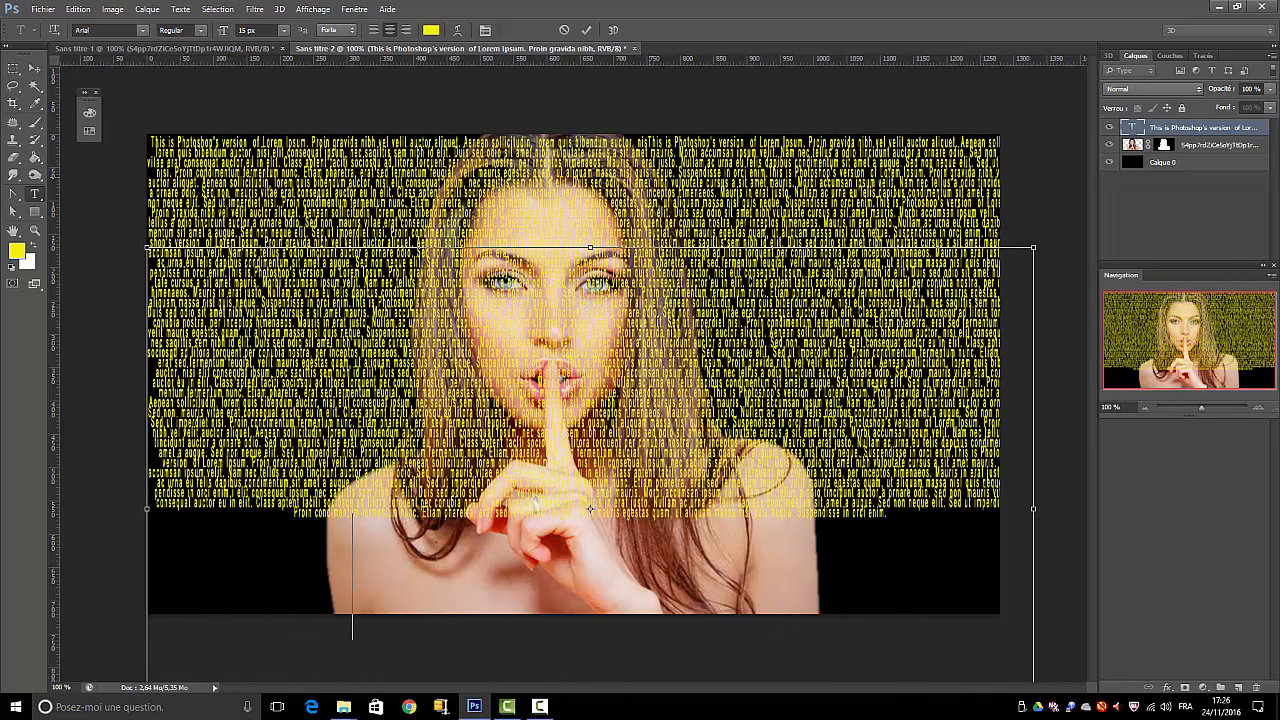
pyautogui.hotkey('ctrl', 'v')
pyautogui.hotkey('ctrl', 'v')
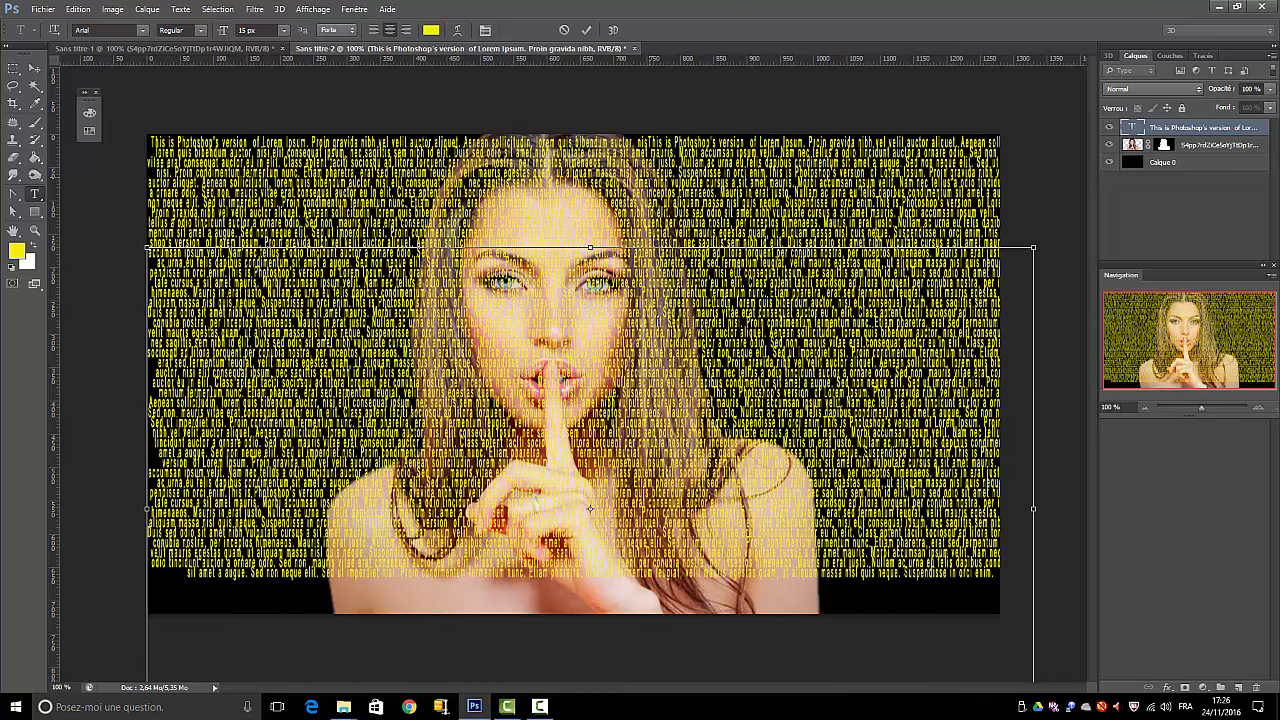
pyautogui.hotkey('ctrl', 'v')
pyautogui.hotkey('ctrl', 'v')
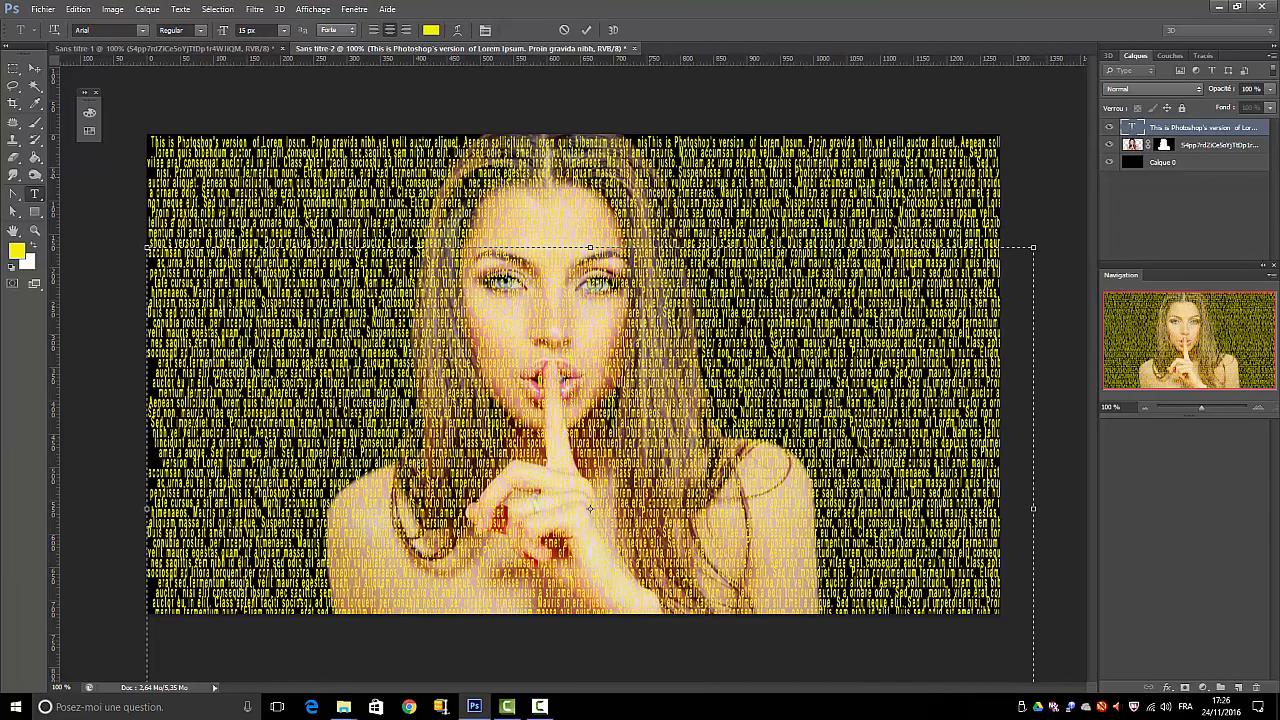
pyautogui.click(586, 34)
pyautogui.press('v')
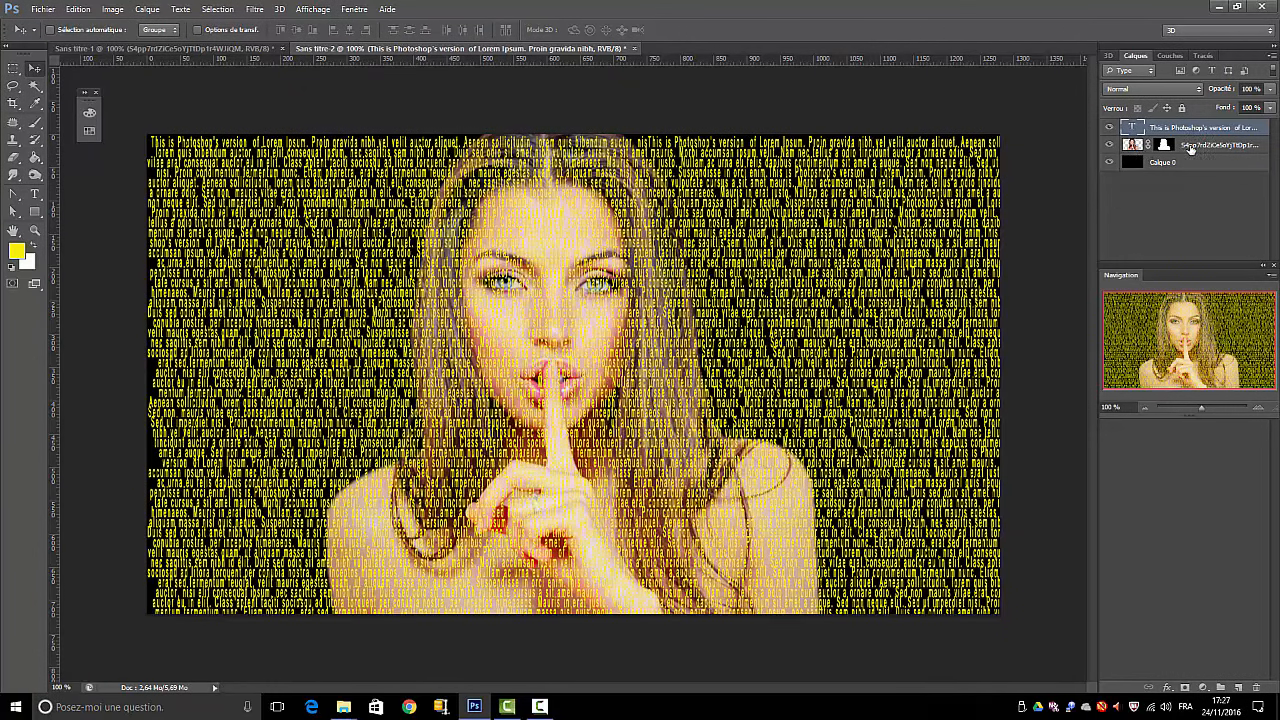
# Step: Place the masked portrait layer above the text layer and turn it into a clipping mask on the text
pyautogui.moveTo(1190, 148); pyautogui.dragTo(1192, 121)
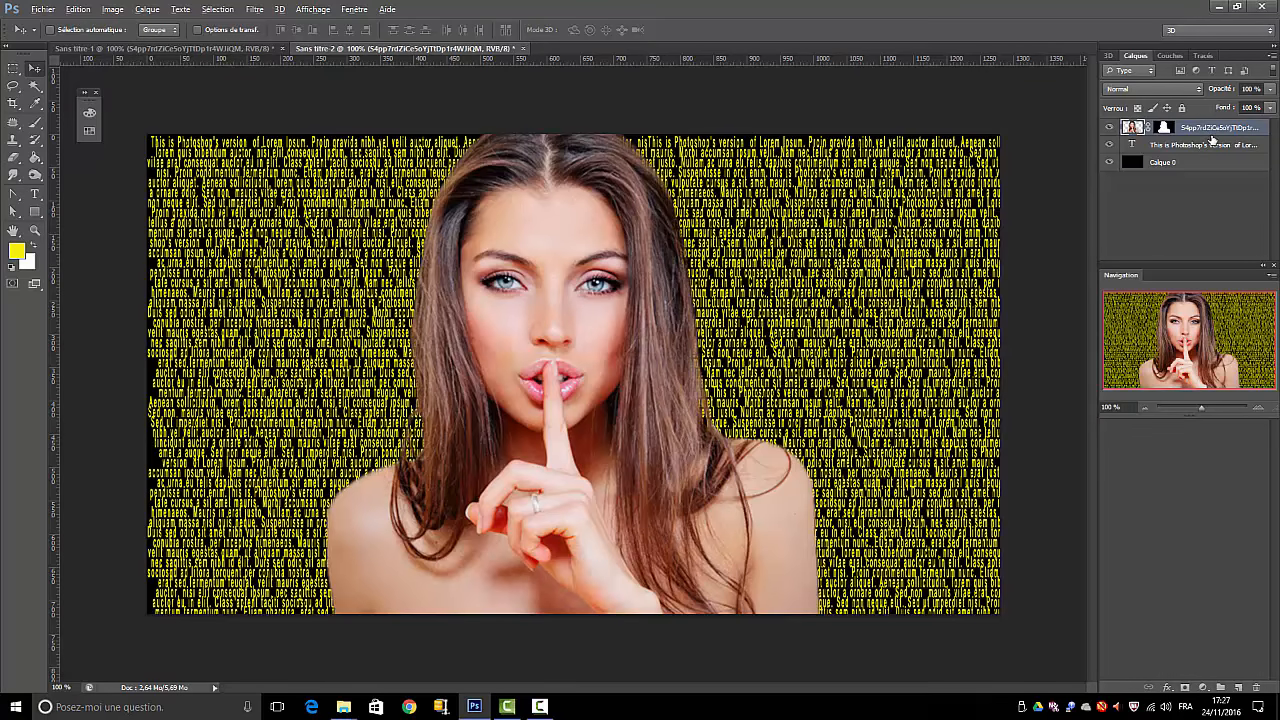
pyautogui.hotkey('ctrl', 'alt', 'g')
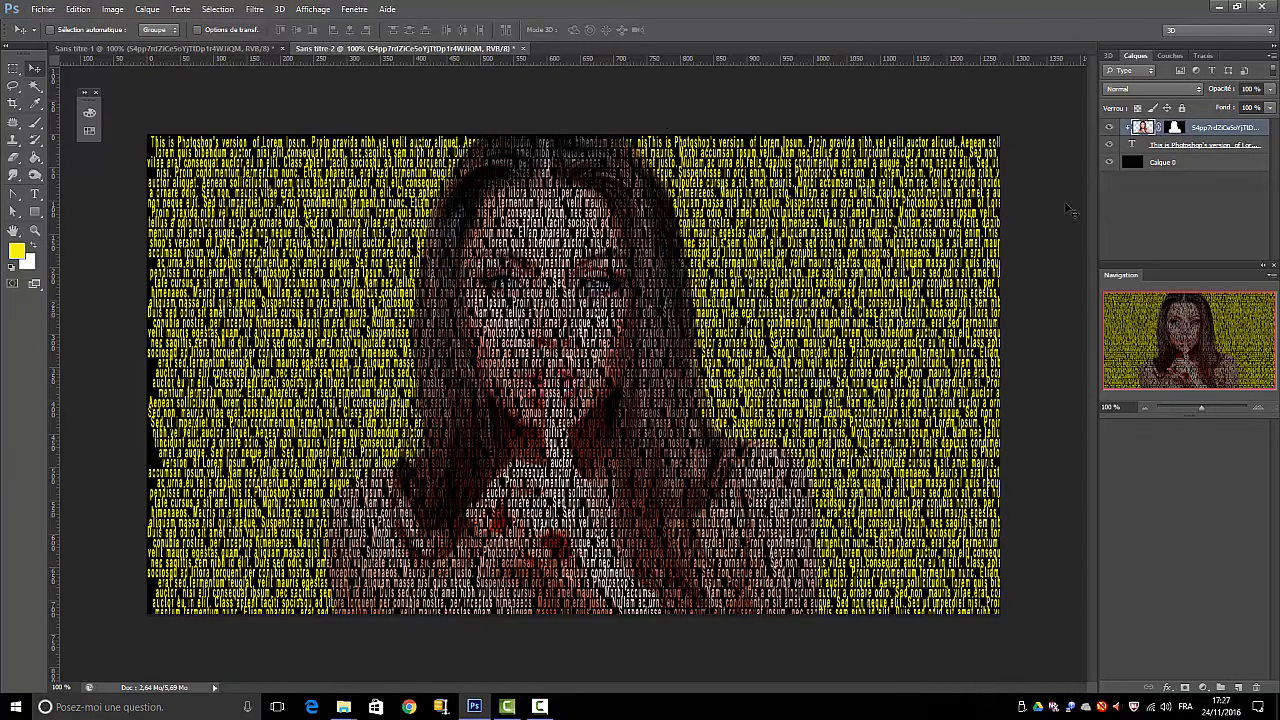
# Step: Recolour all of the Lorem Ipsum text to black #000000
pyautogui.doubleClick(1132, 145)
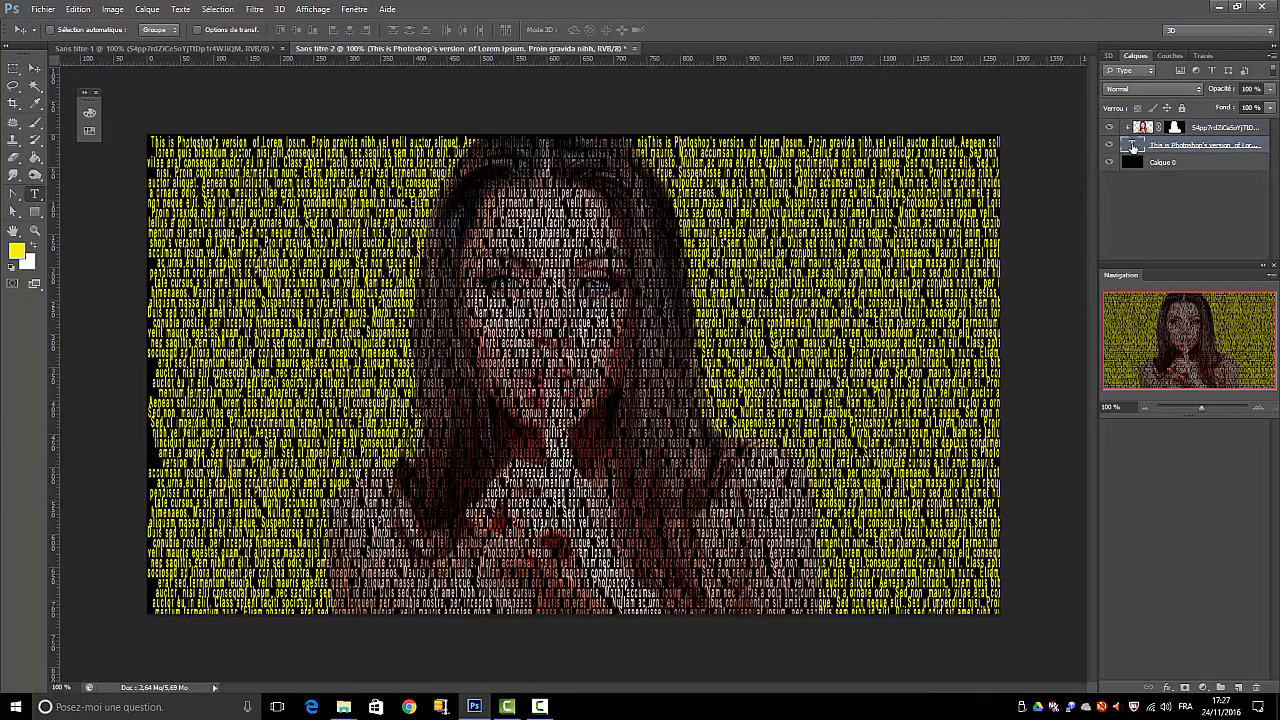
pyautogui.click(432, 30)
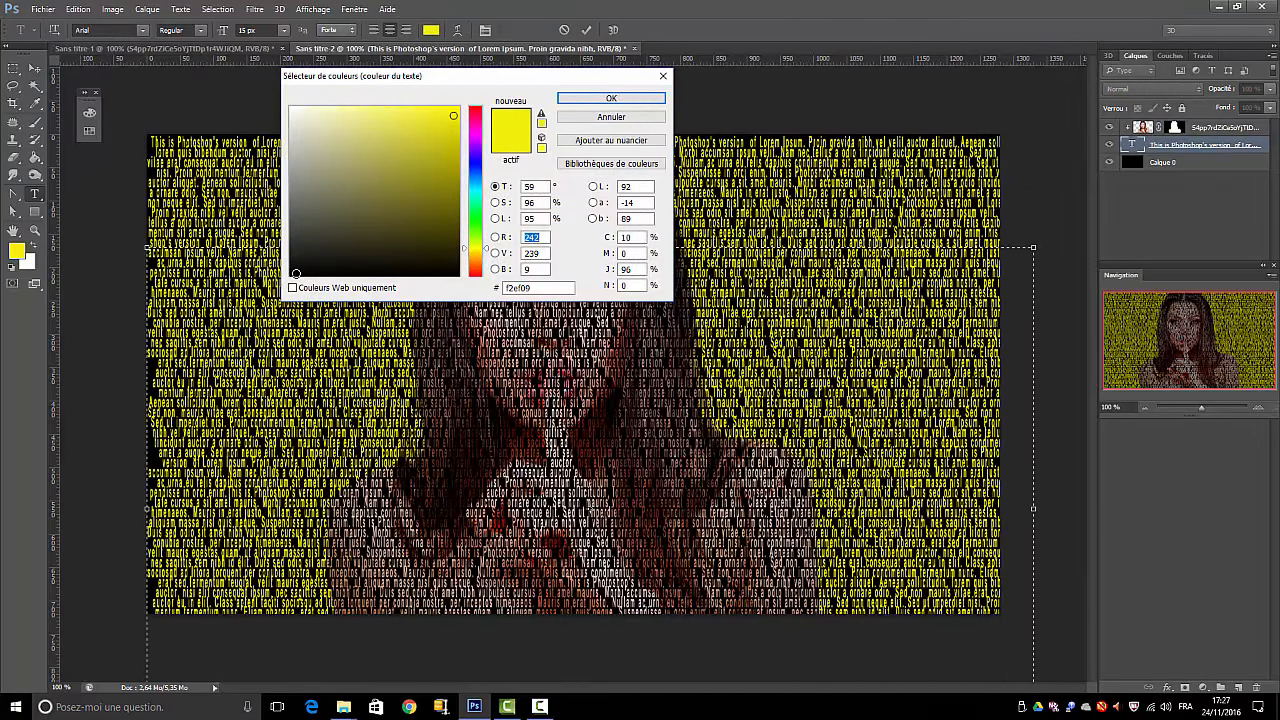
pyautogui.click(536, 288)
pyautogui.write('000000')
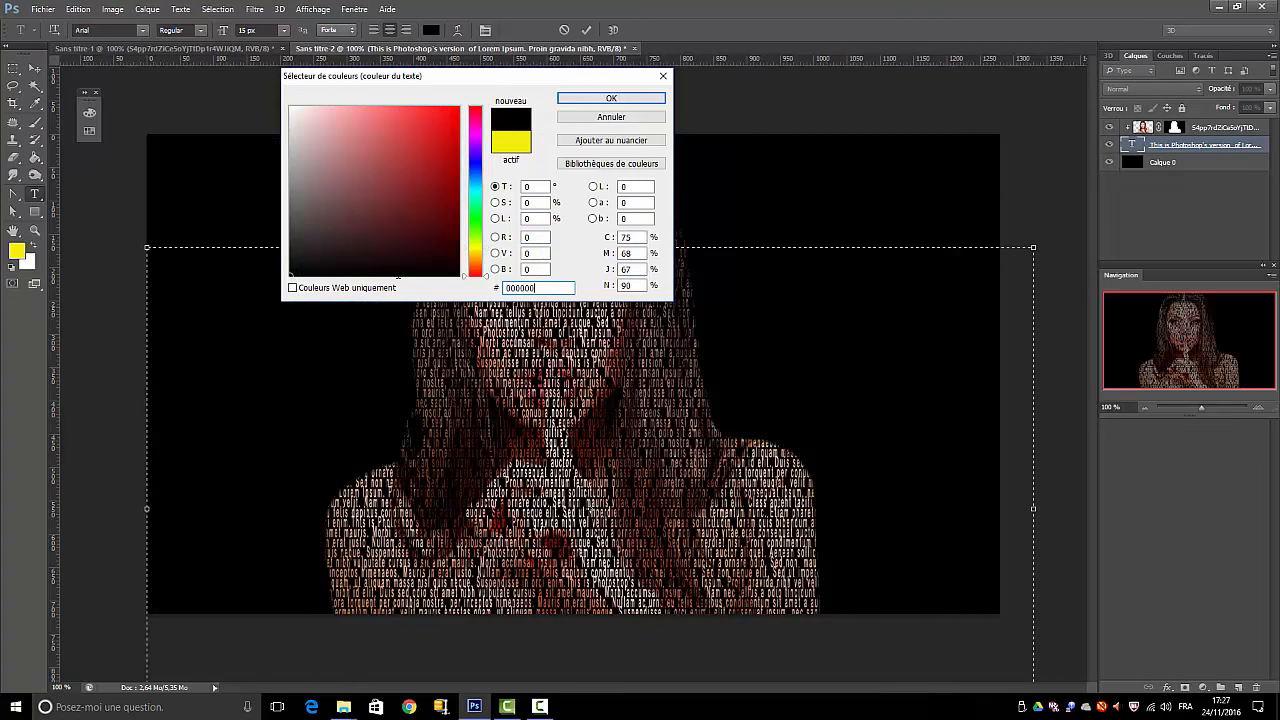
pyautogui.press('Return')
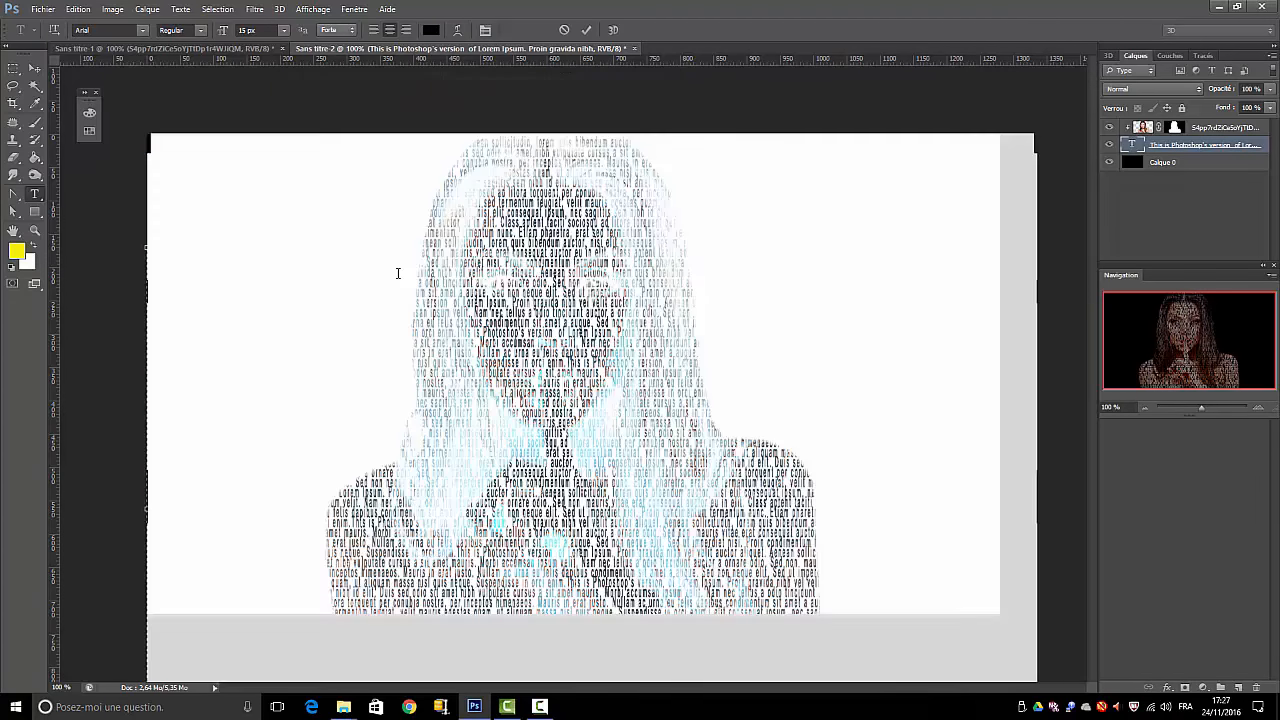
pyautogui.click(1194, 231)
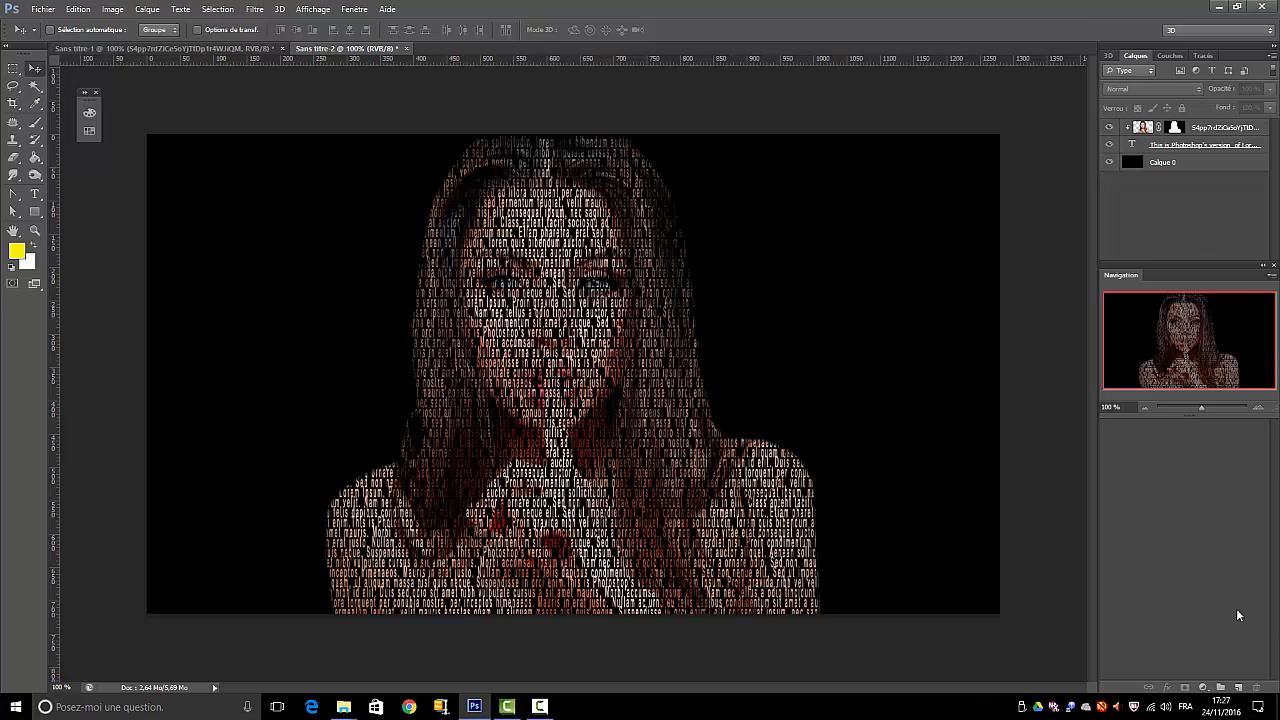
# Step: Add a Black & White adjustment layer above the portrait with Reds 66 and Yellows 104, and fine-tune its other colour ranges
pyautogui.click(1203, 692)
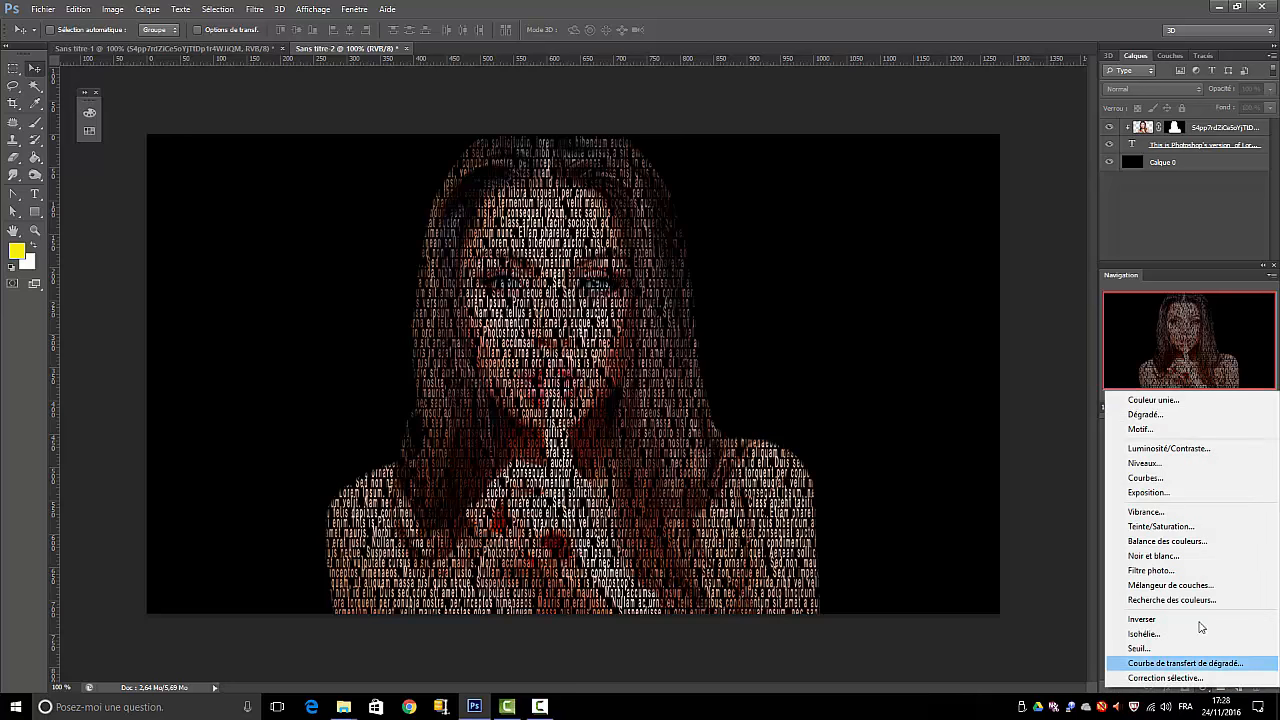
pyautogui.click(1149, 555)
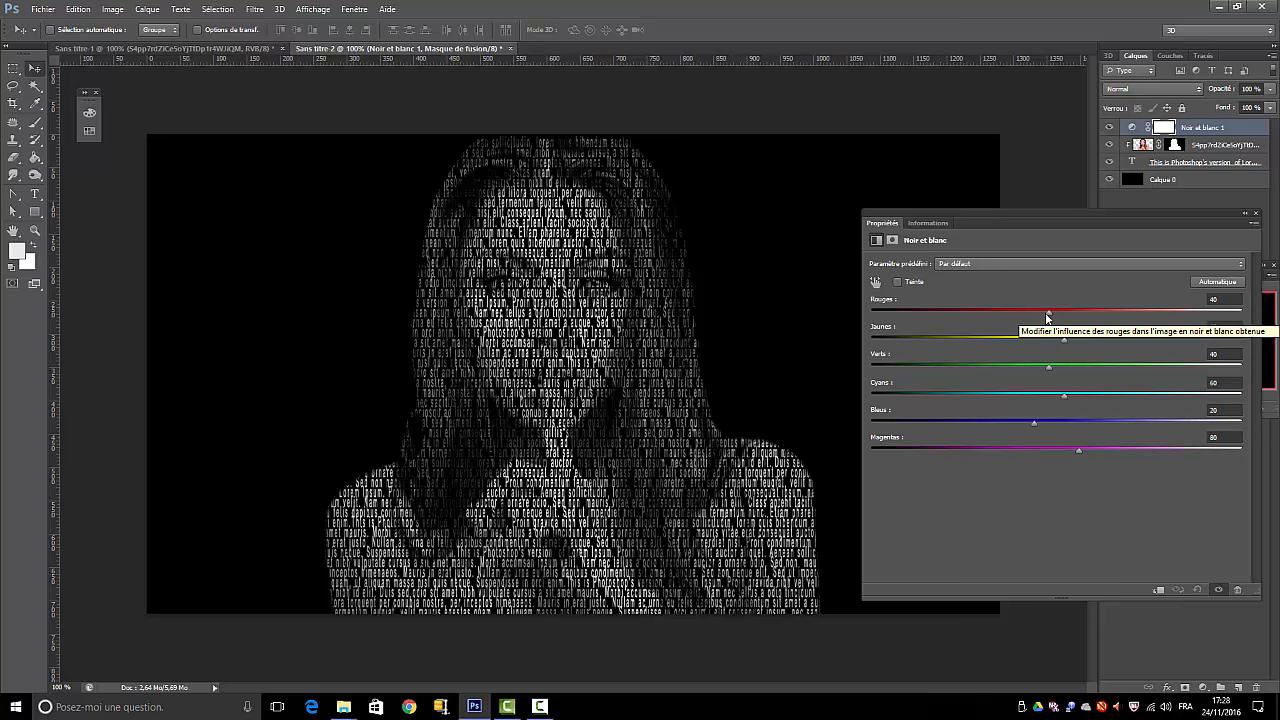
pyautogui.moveTo(1046, 310); pyautogui.dragTo(1097, 345)
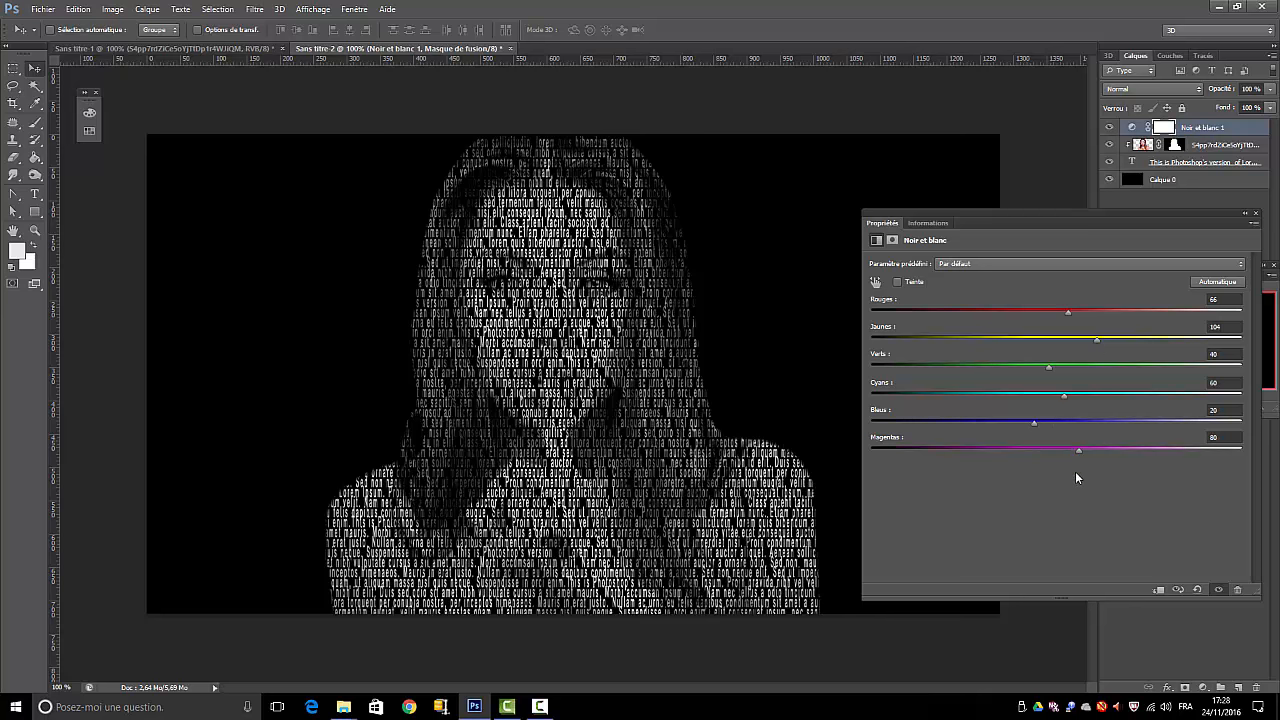
pyautogui.moveTo(1078, 450)
pyautogui.mouseDown()
pyautogui.moveTo(1111, 447)
pyautogui.moveTo(1077, 450)
pyautogui.moveTo(1089, 456)
pyautogui.mouseUp()
pyautogui.moveTo(991, 402); pyautogui.dragTo(1068, 438)
pyautogui.click(1256, 214)
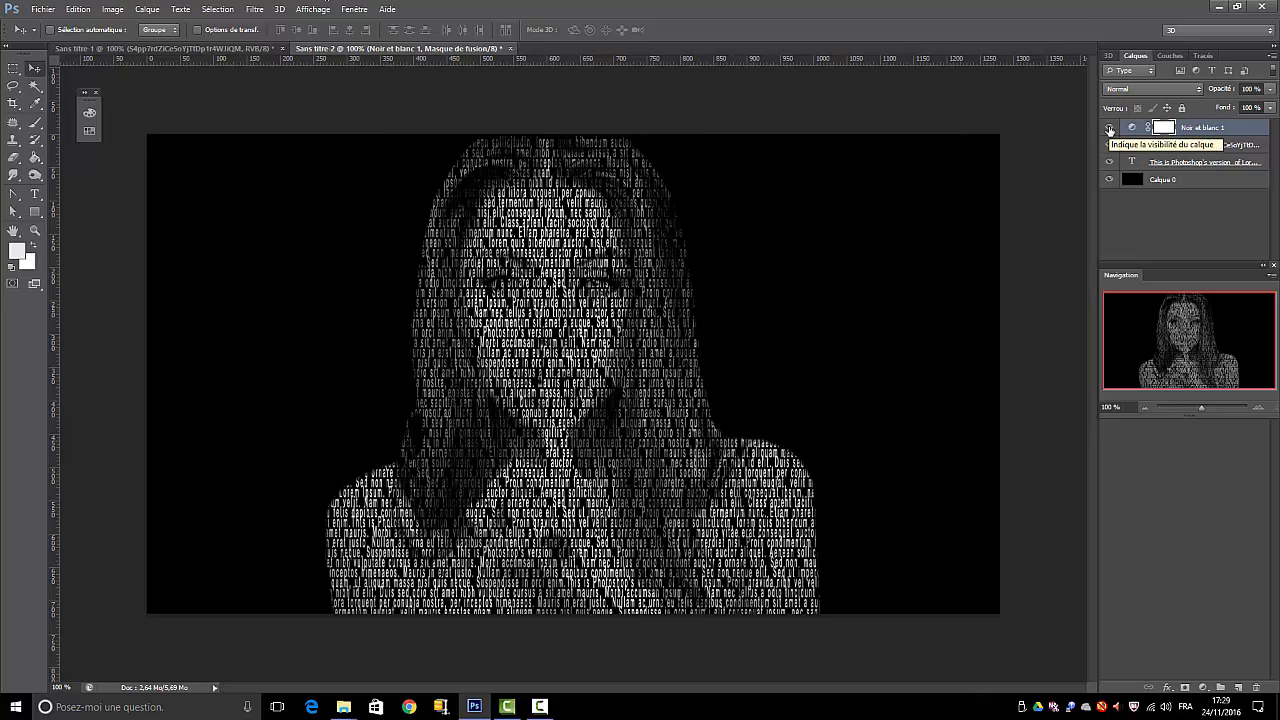
# Step: Hide the Black & White adjustment layer and apply Brightness/Contrast to the portrait layer with brightness -17 and contrast about 28
pyautogui.click(1109, 128)
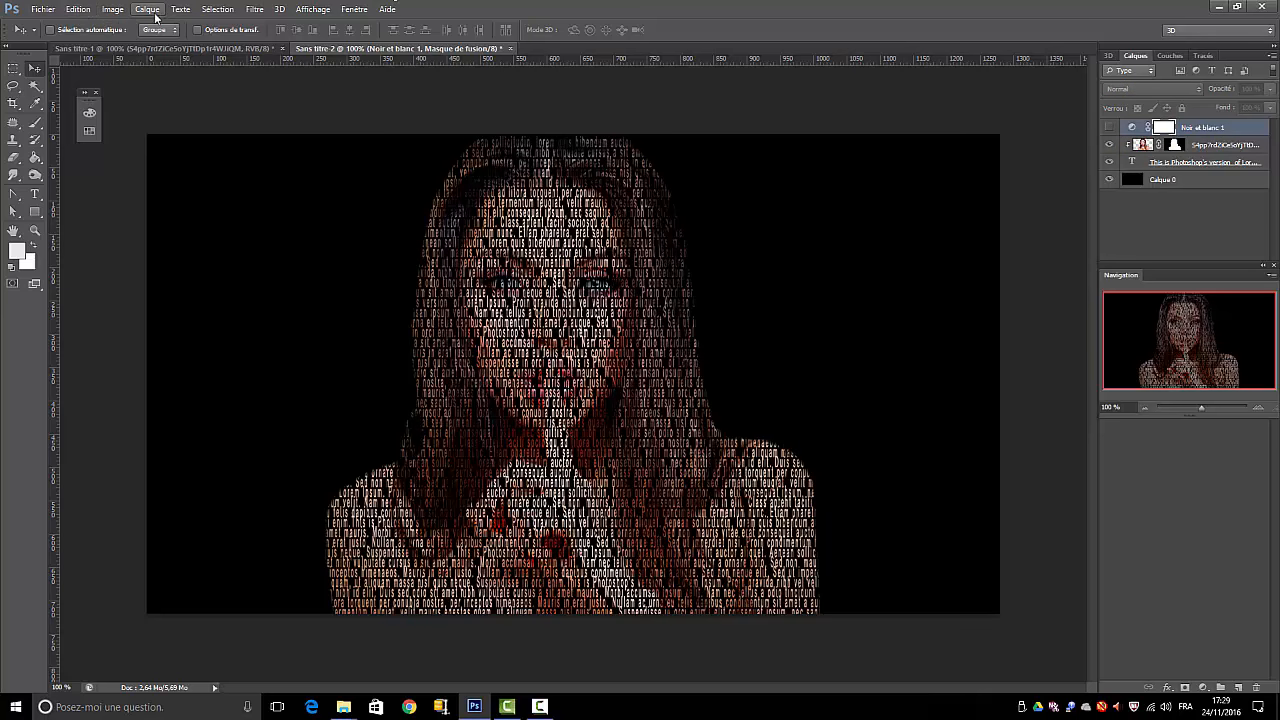
pyautogui.click(1143, 147)
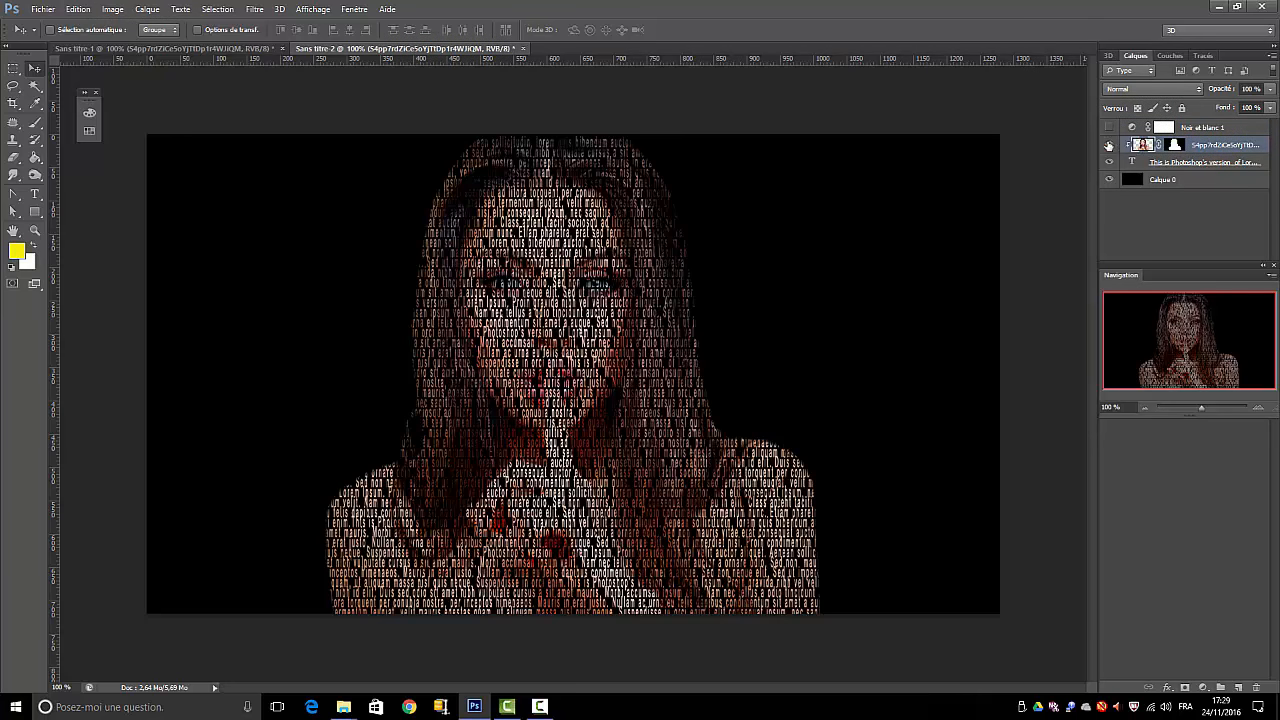
pyautogui.click(145, 10)
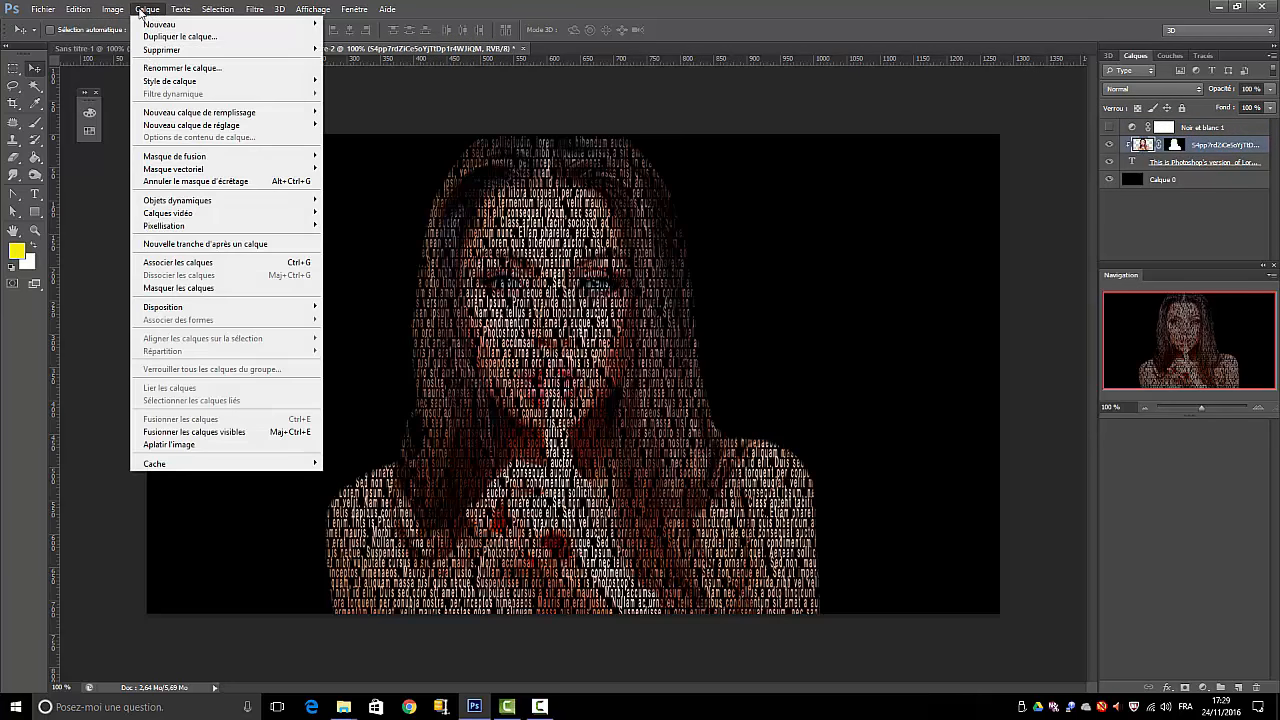
pyautogui.moveTo(112, 9)
pyautogui.moveTo(140, 44)
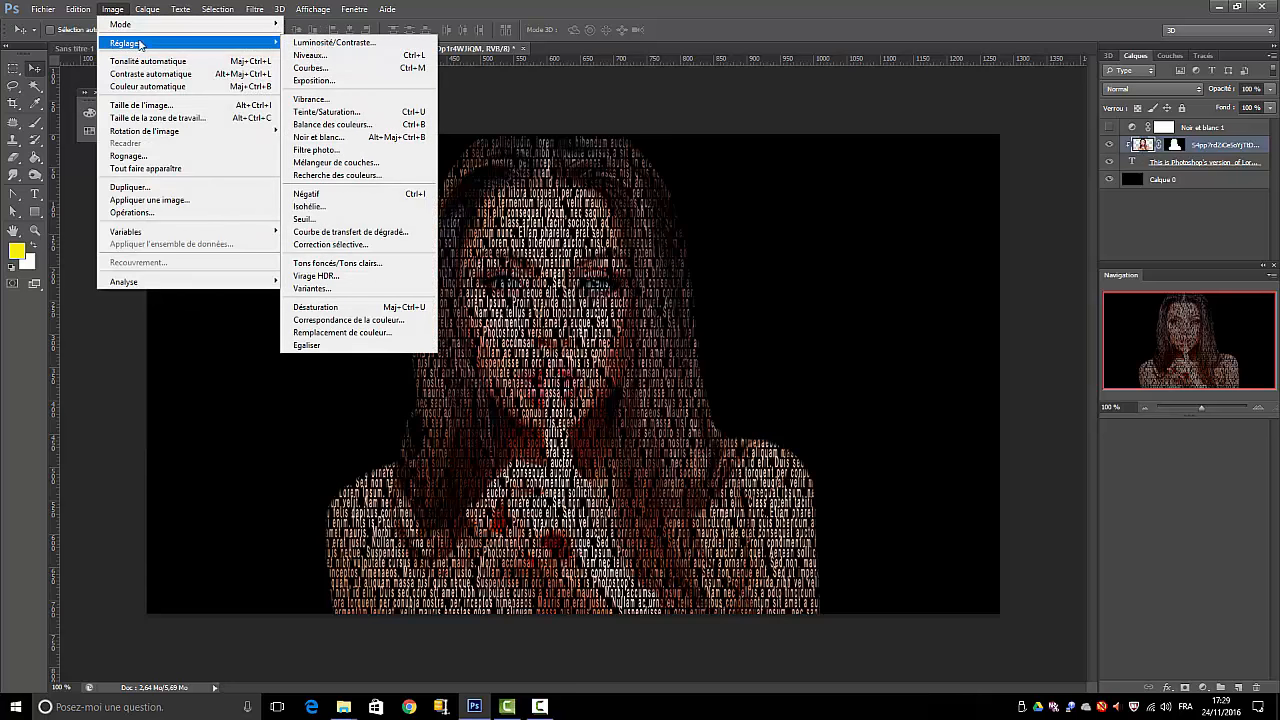
pyautogui.click(333, 42)
pyautogui.moveTo(875, 380); pyautogui.dragTo(894, 417)
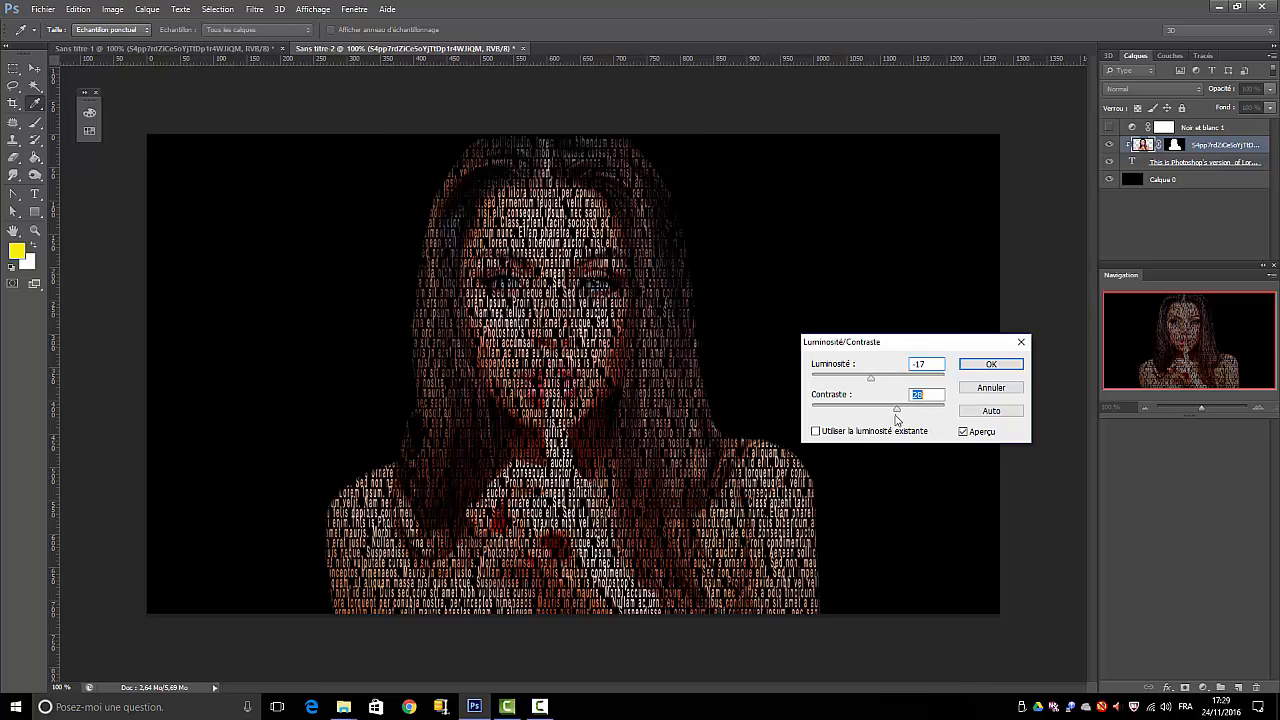
pyautogui.click(992, 366)
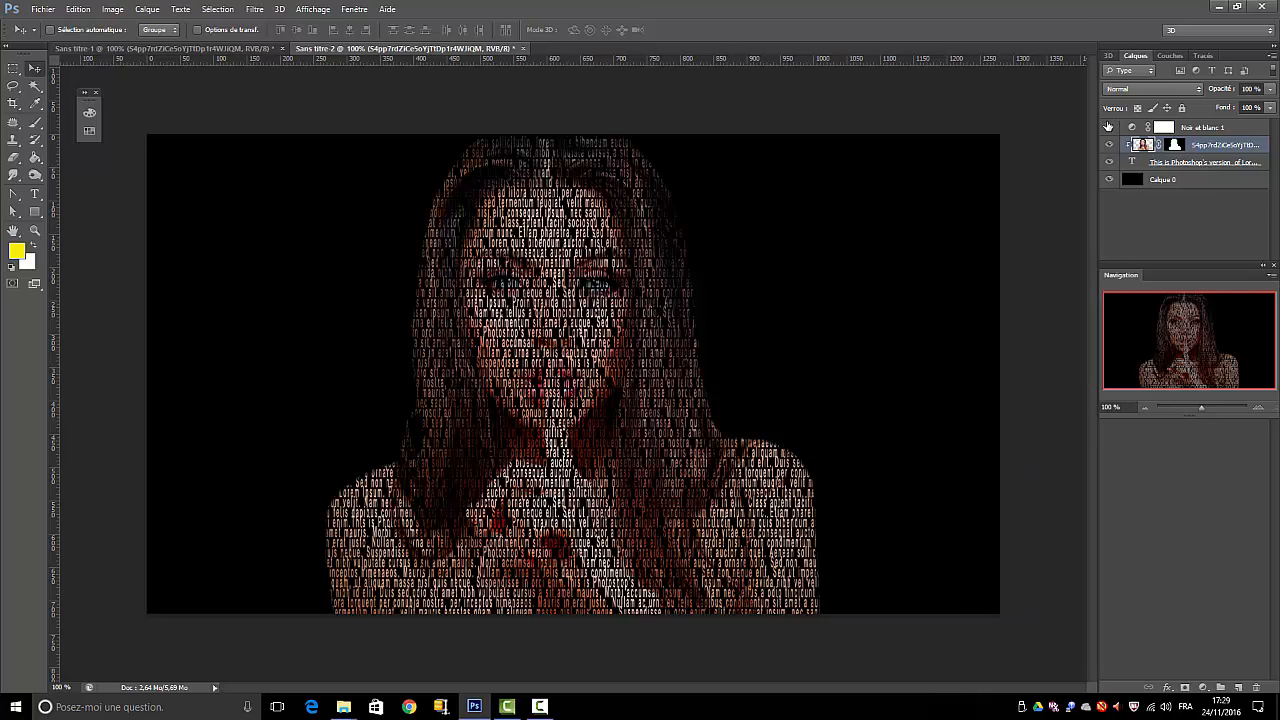
# Step: Select the black background on both sides of the woman with the Magic Wand
pyautogui.click(1108, 126)
pyautogui.click(35, 87)
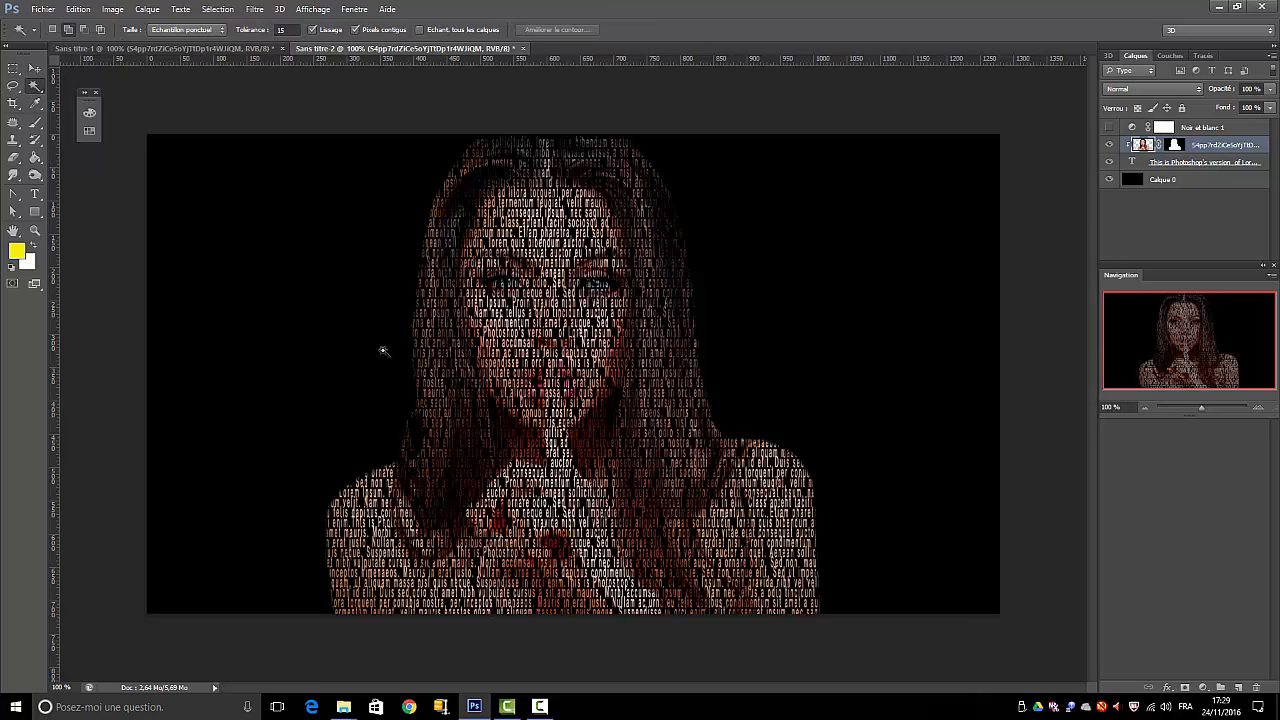
pyautogui.click(352, 336)
pyautogui.keyDown('shift'); pyautogui.click(993, 188); pyautogui.keyUp('shift')
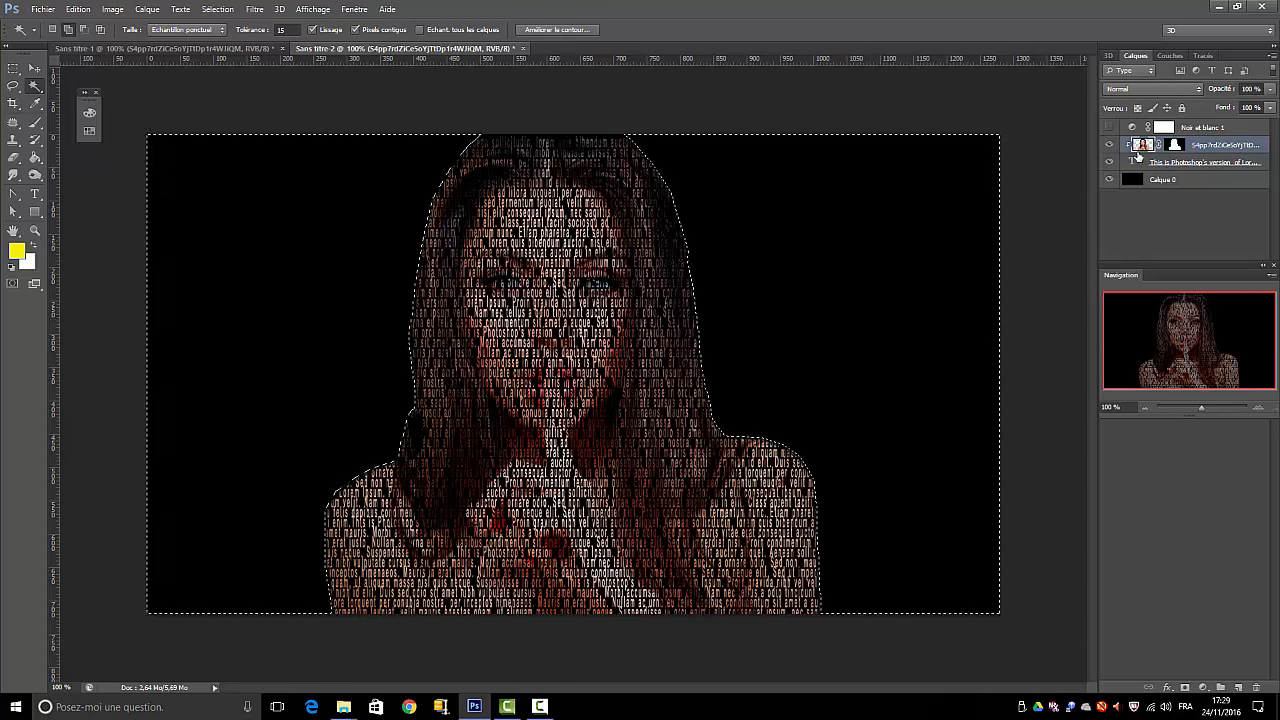
# Step: Rasterize the Lorem Ipsum text layer and delete its content inside the selected background areas
pyautogui.click(1181, 167)
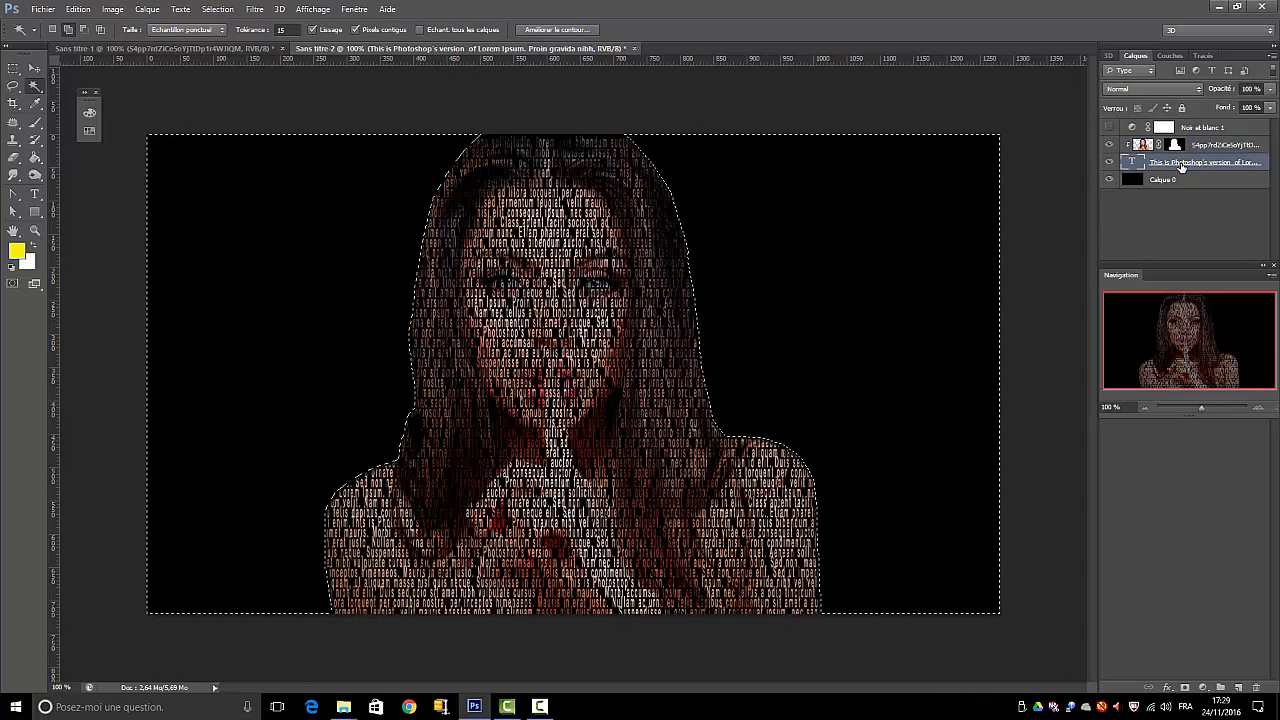
pyautogui.rightClick(1181, 167)
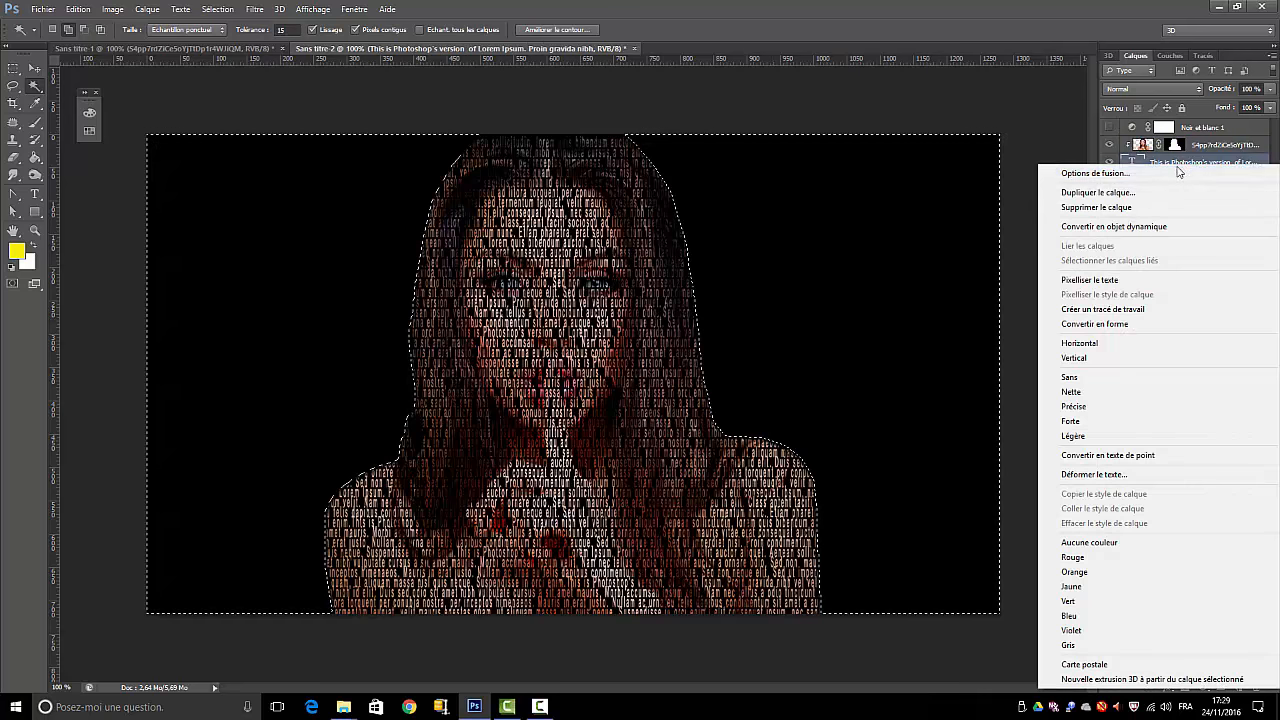
pyautogui.click(1083, 281)
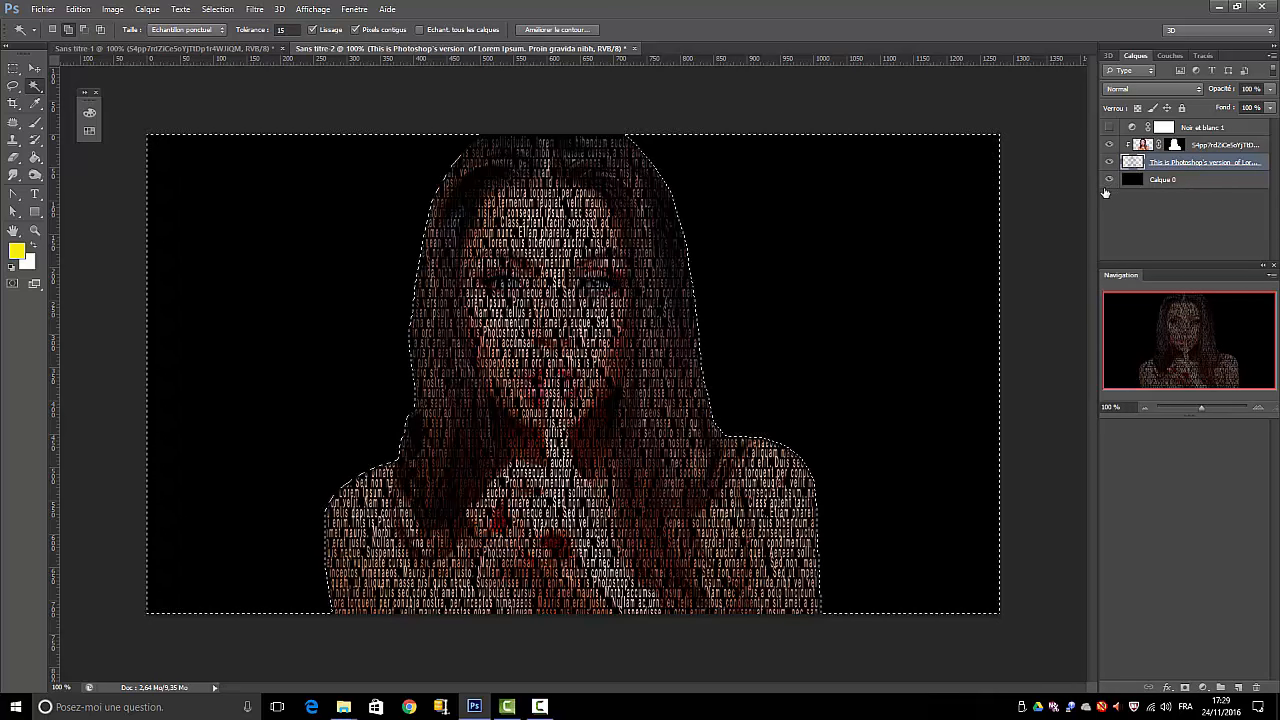
# Step: Hide the black background layer and show the Black & White adjustment layer
pyautogui.click(1106, 127)
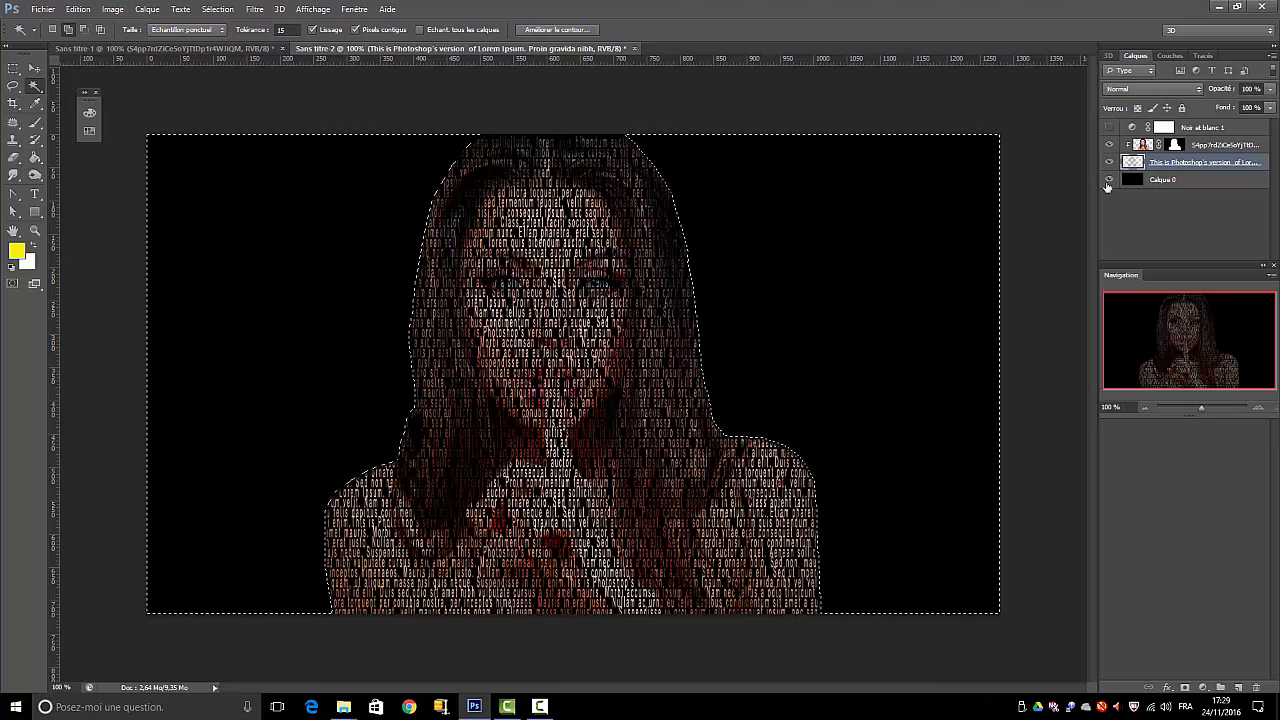
pyautogui.click(1108, 181)
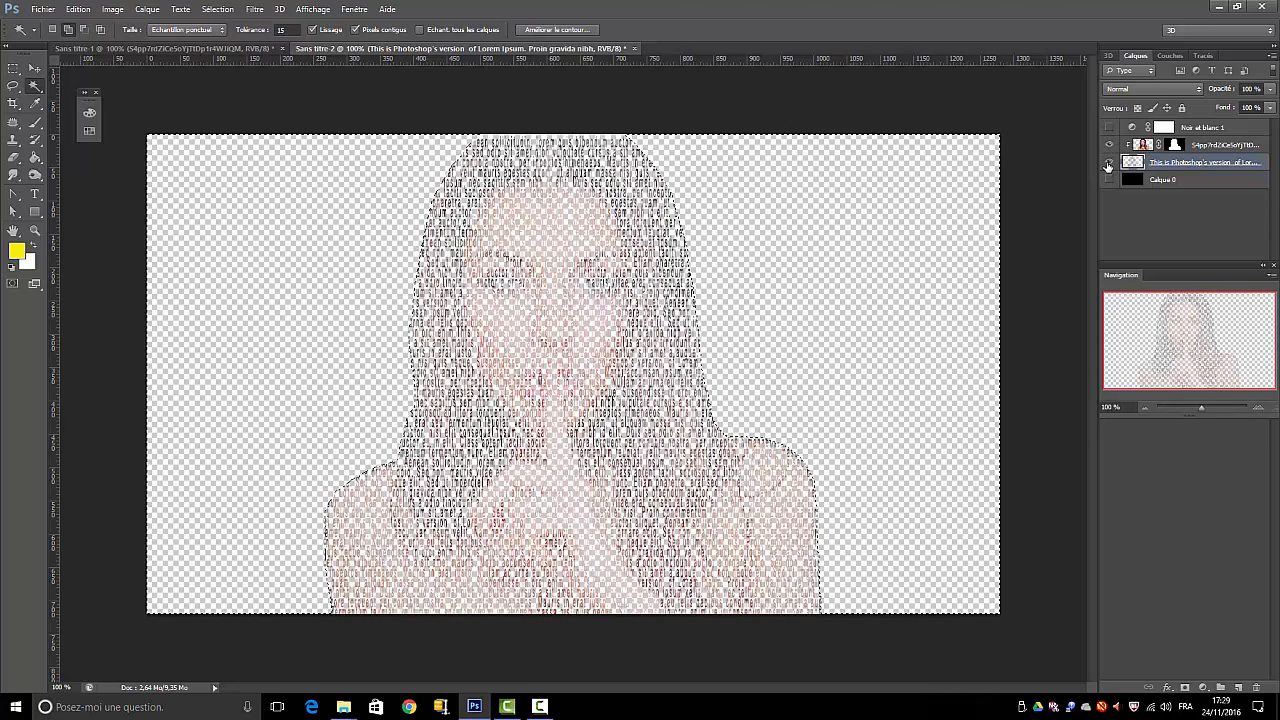
pyautogui.click(1109, 128)
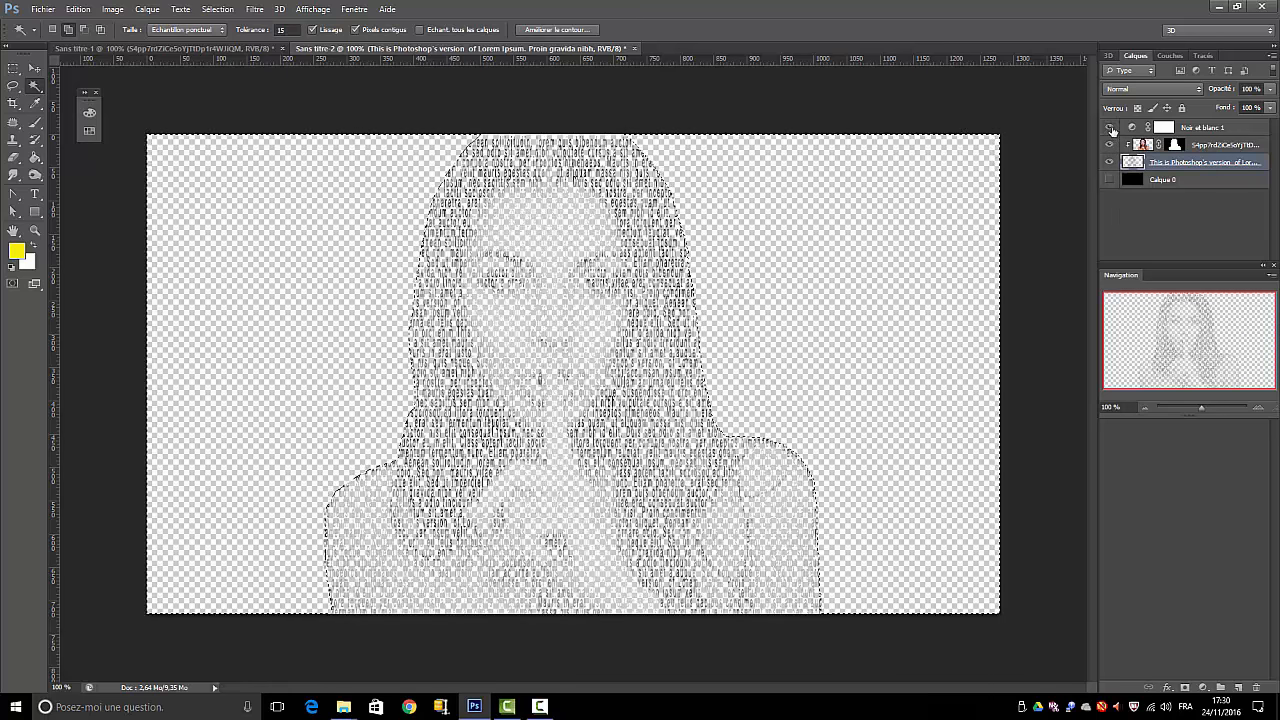
# Step: Compare the text portrait in colour and black-and-white, with and without the black background, by toggling the layers' visibility
pyautogui.click(1109, 180)
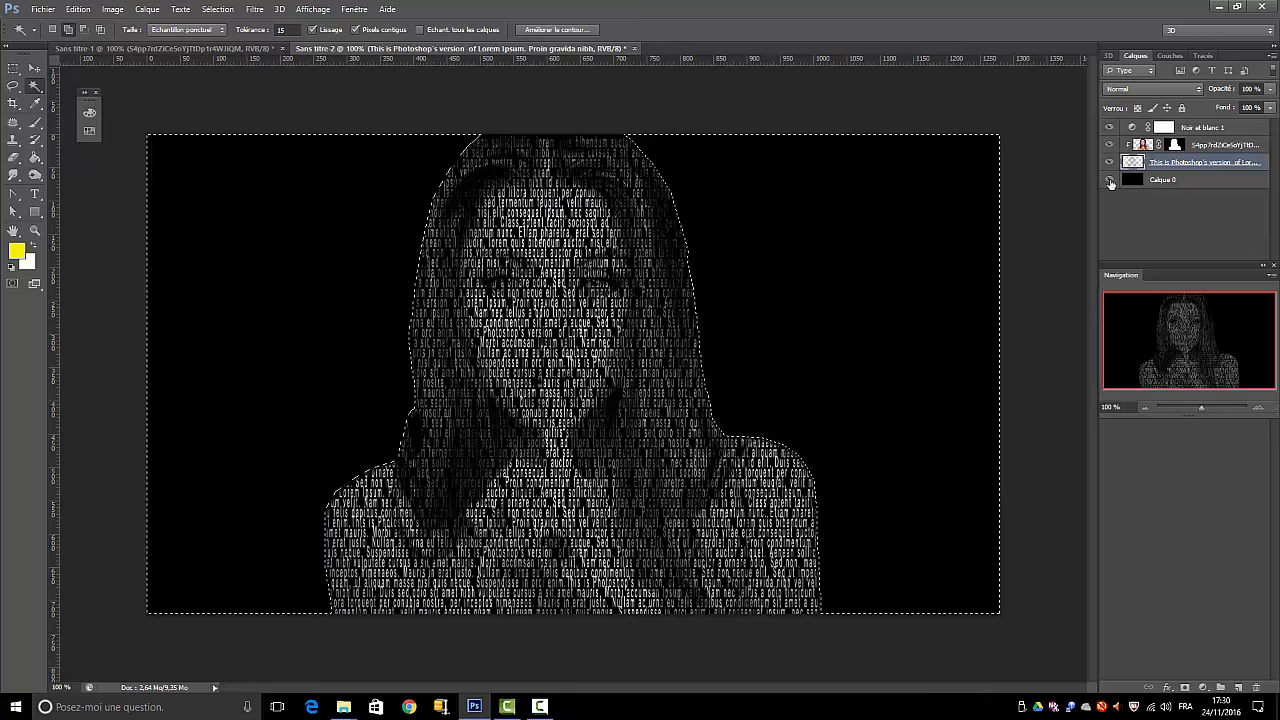
pyautogui.click(1108, 127)
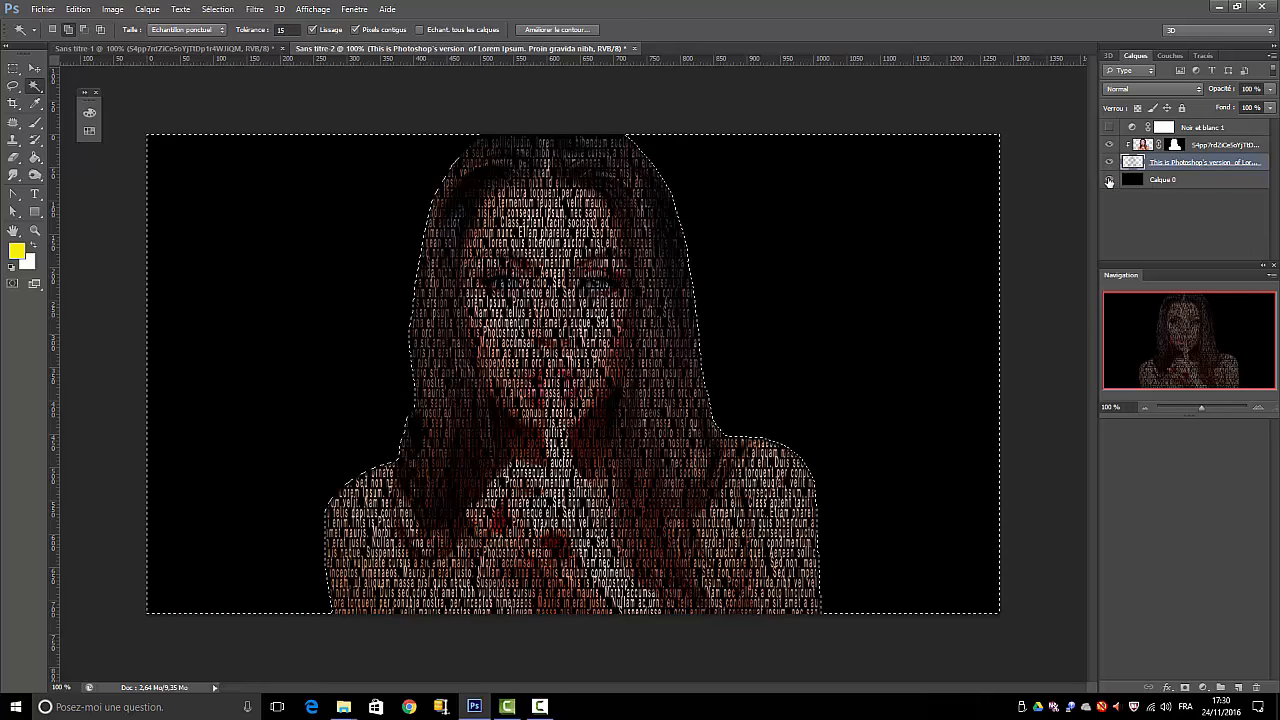
pyautogui.click(1109, 180)
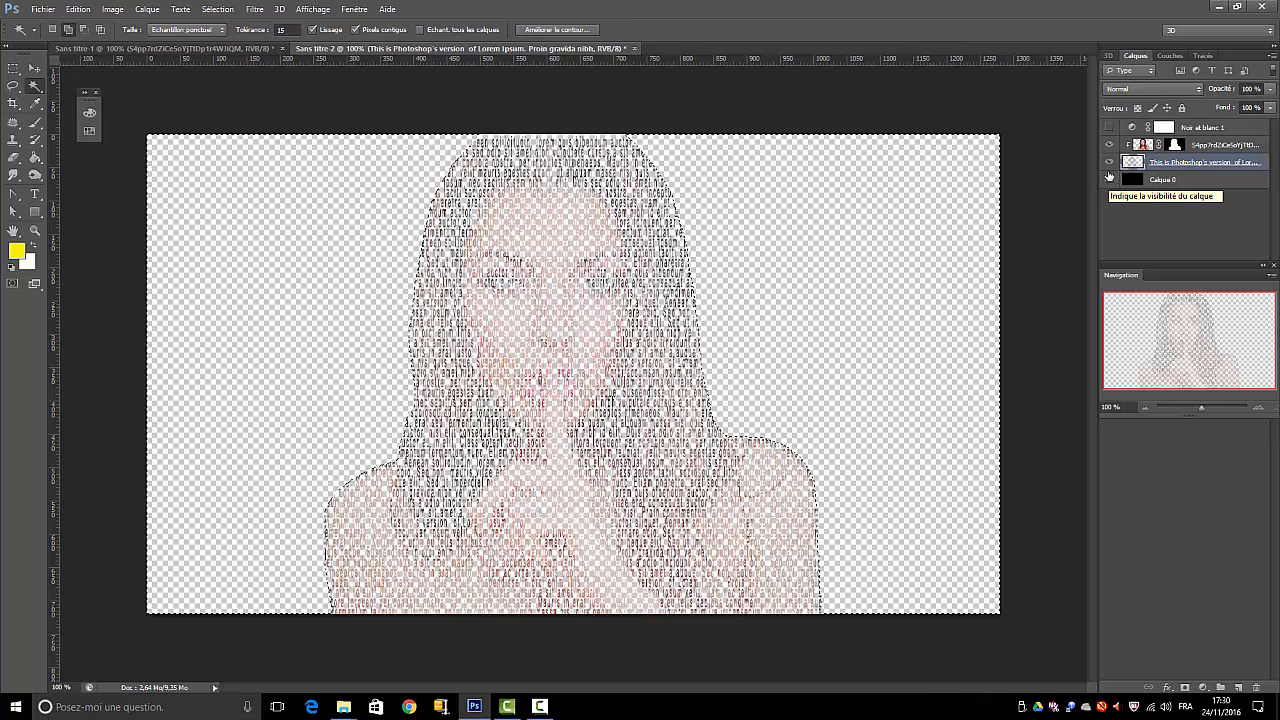
pyautogui.click(1109, 128)
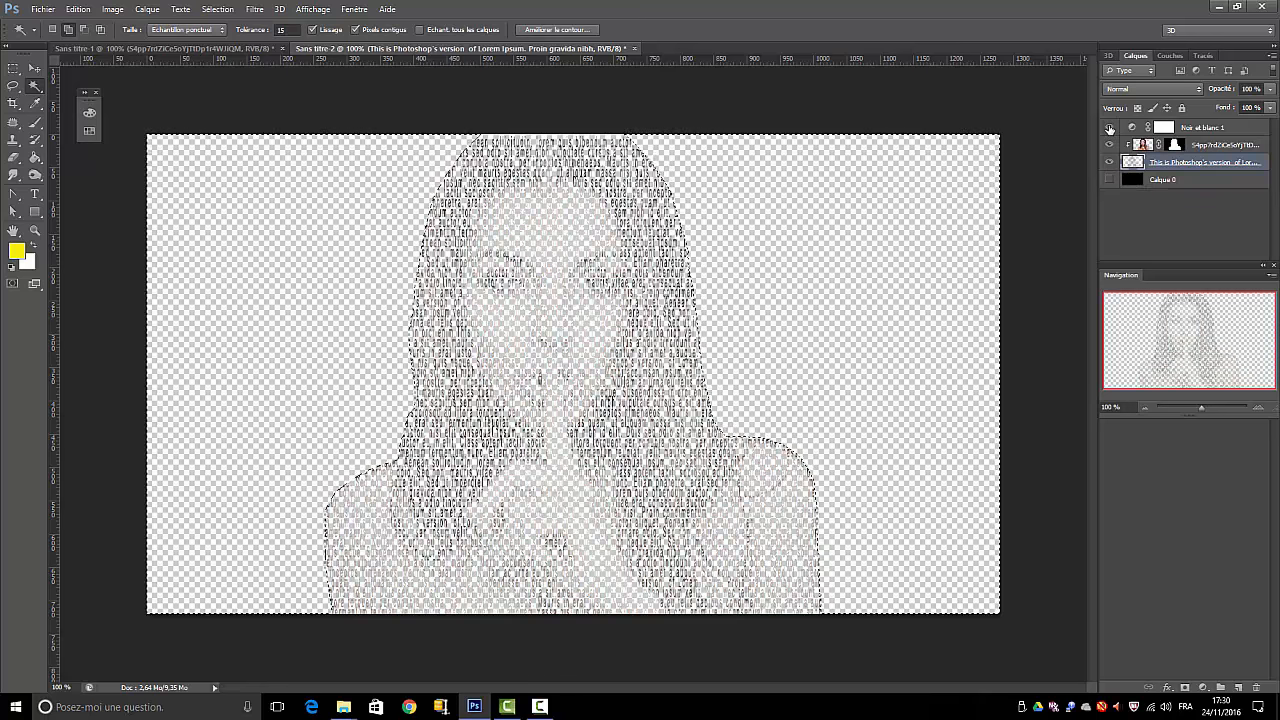
# Step: Show the black background layer with the Black & White adjustment layer hidden, and deselect the background areas
pyautogui.click(1108, 179)
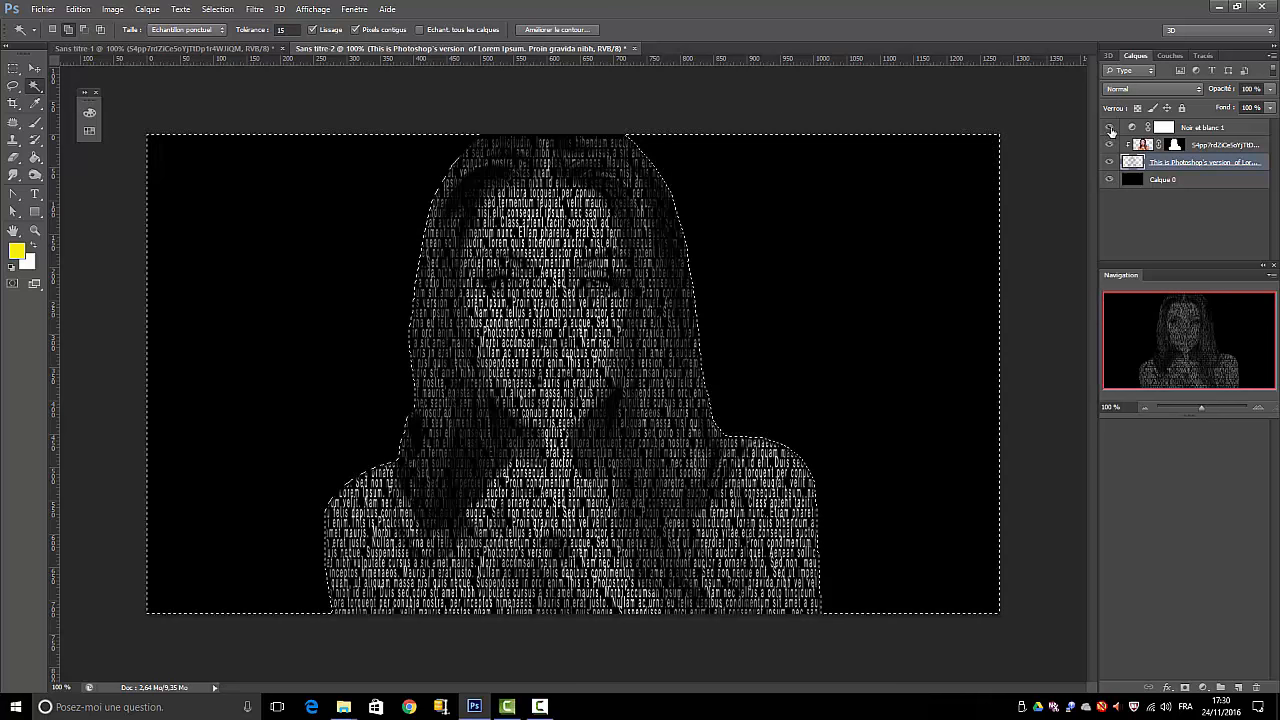
pyautogui.click(1109, 128)
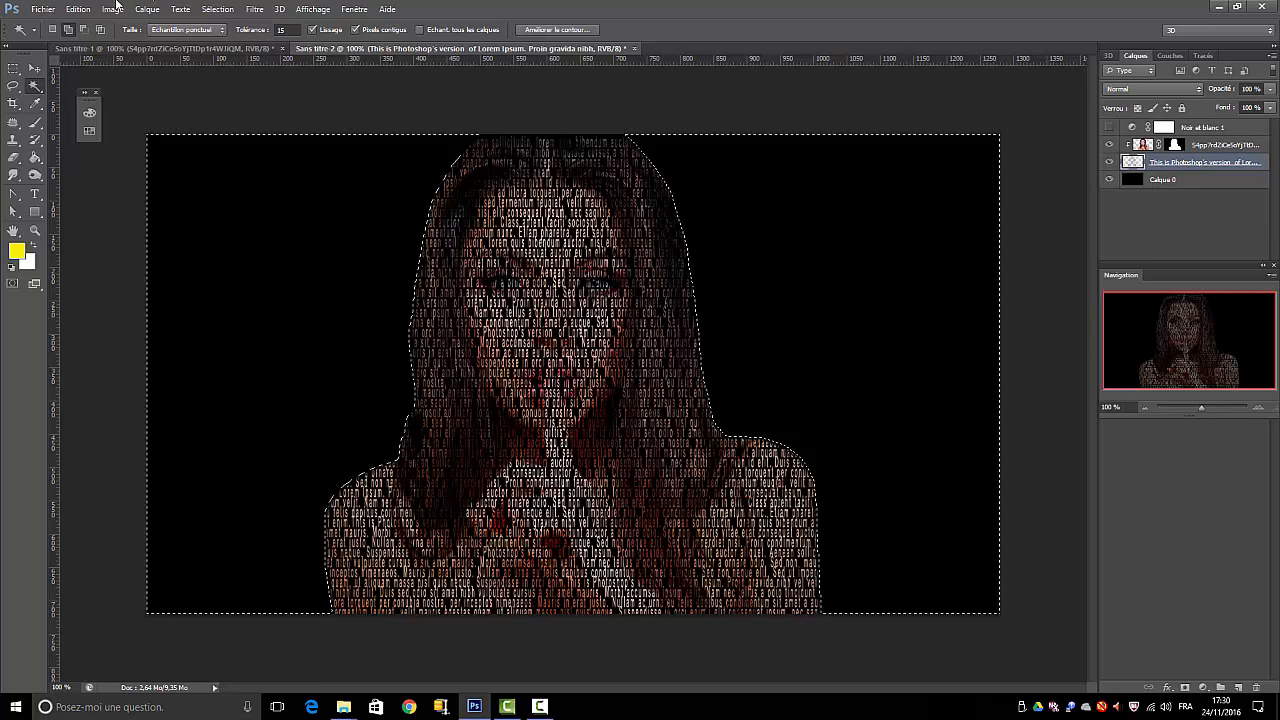
pyautogui.click(217, 9)
pyautogui.click(228, 38)
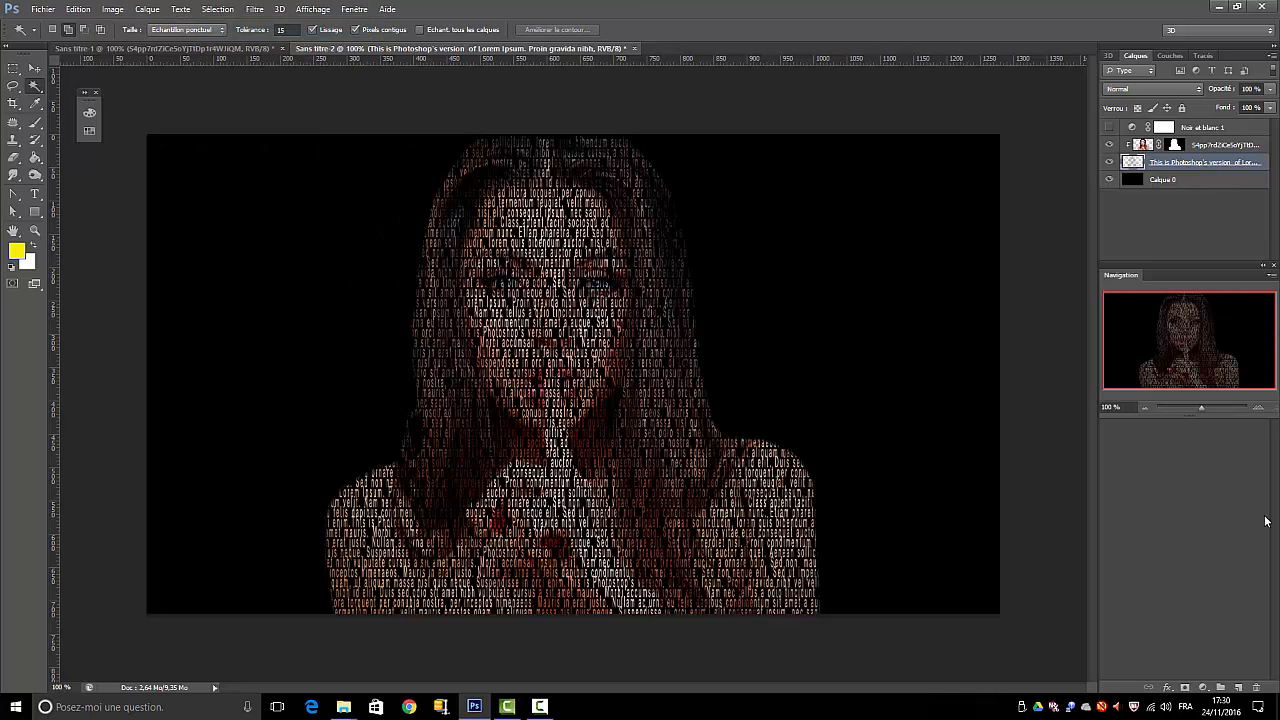